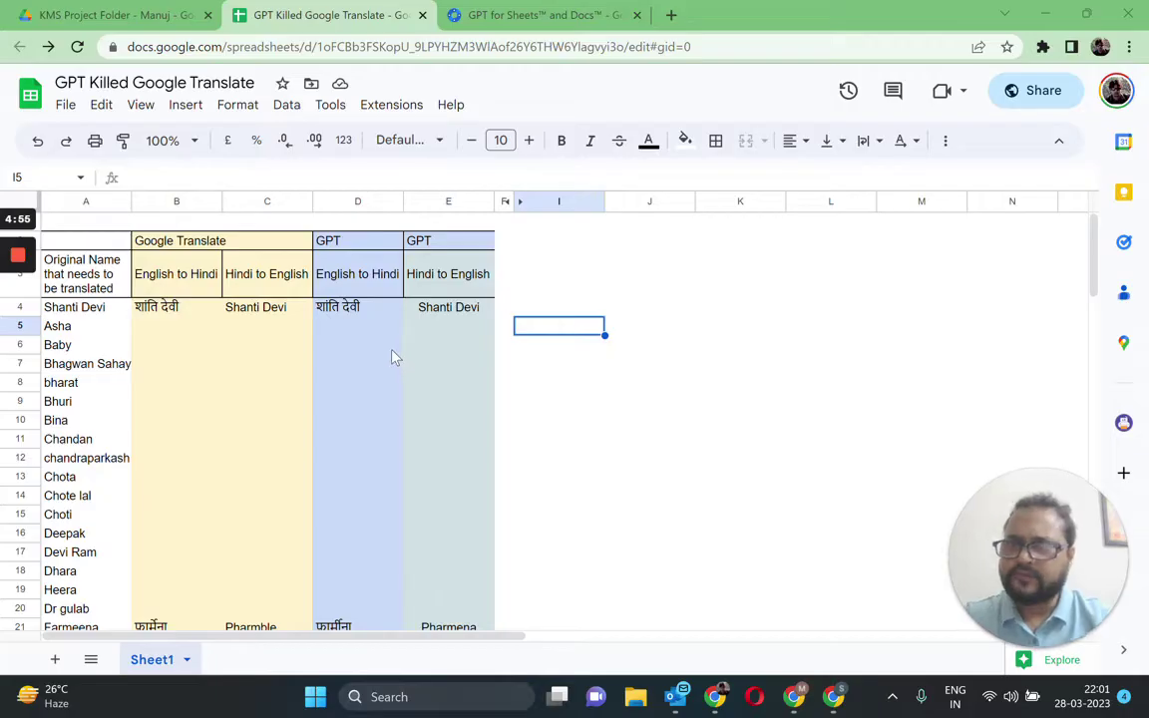
- Review the column A names and the B4–D4 translation formulas, then switch to the GPT for Sheets add-on page
left_click_drag(72, 312, 79, 611)
left_click(190, 311)
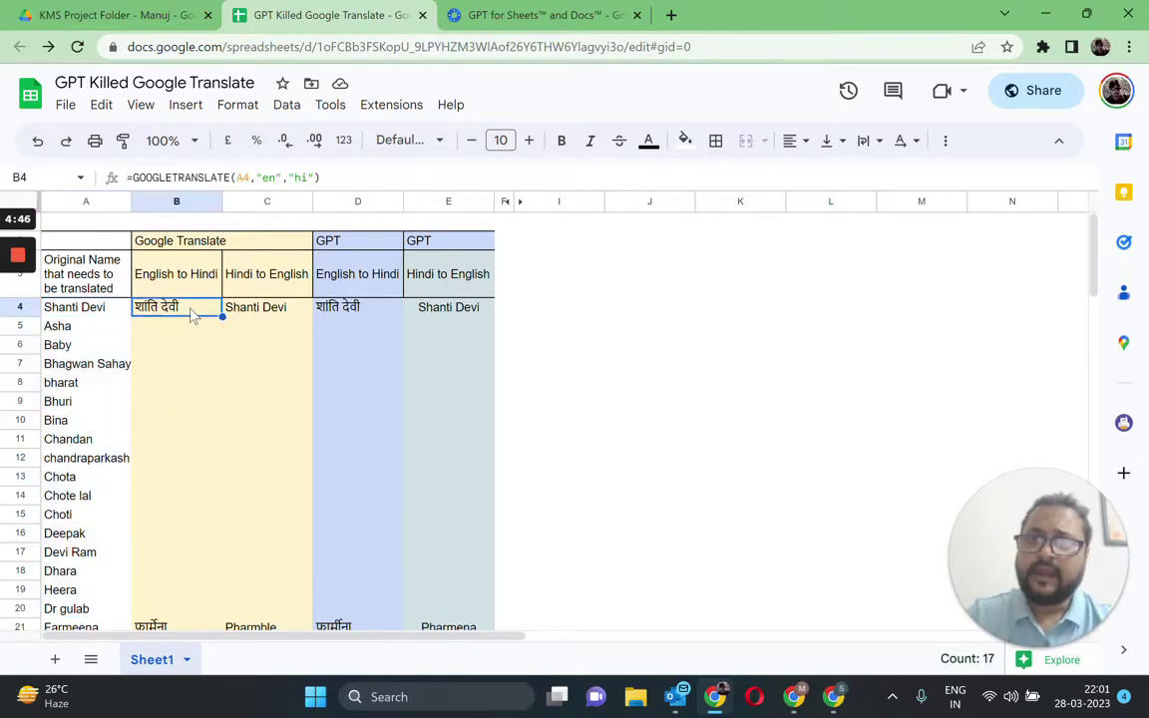
left_click(245, 319)
left_click(317, 315)
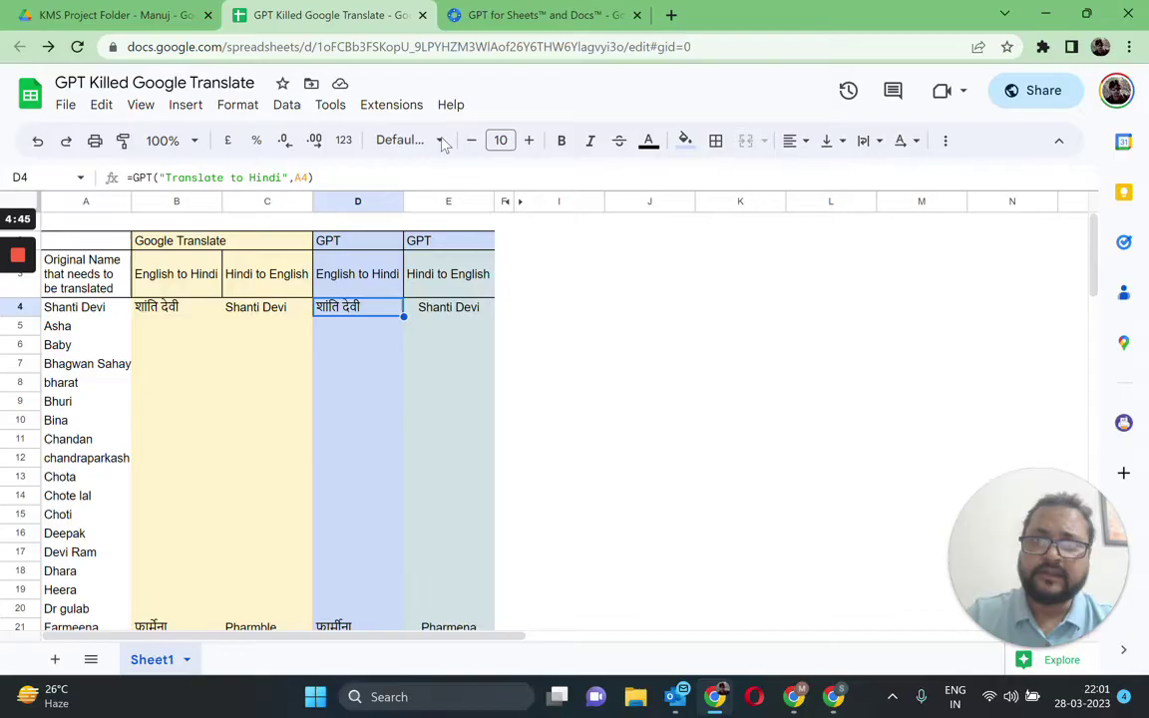
left_click(506, 18)
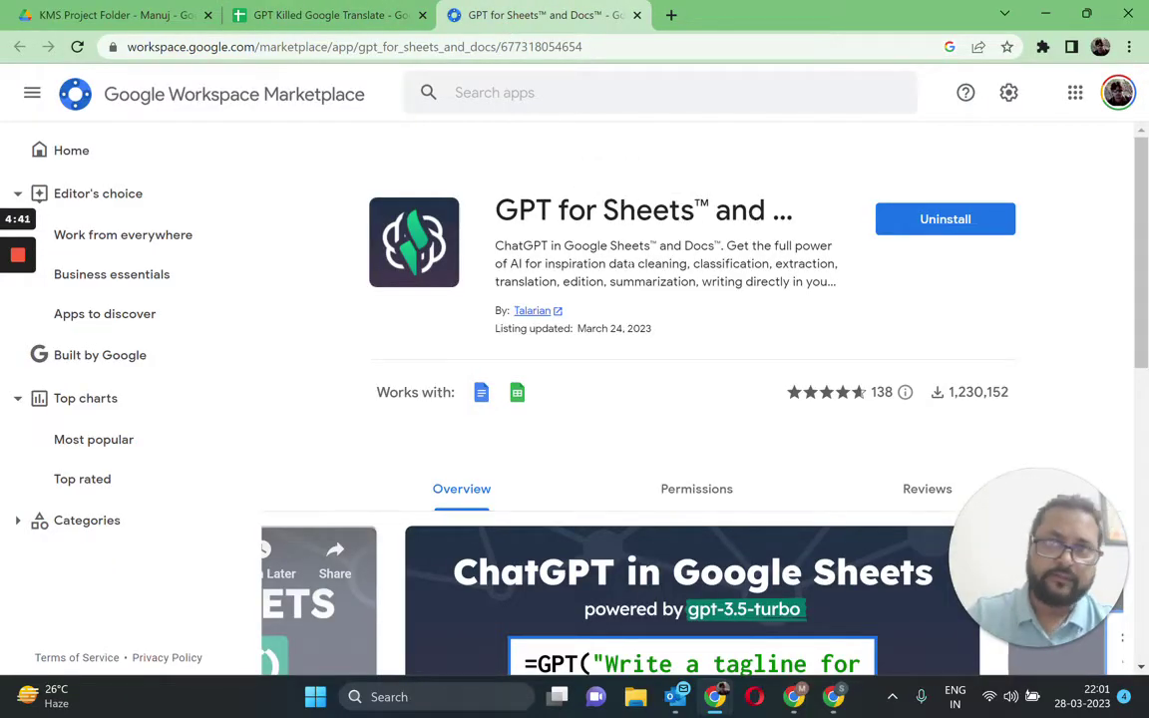
mouse_move(26, 262)
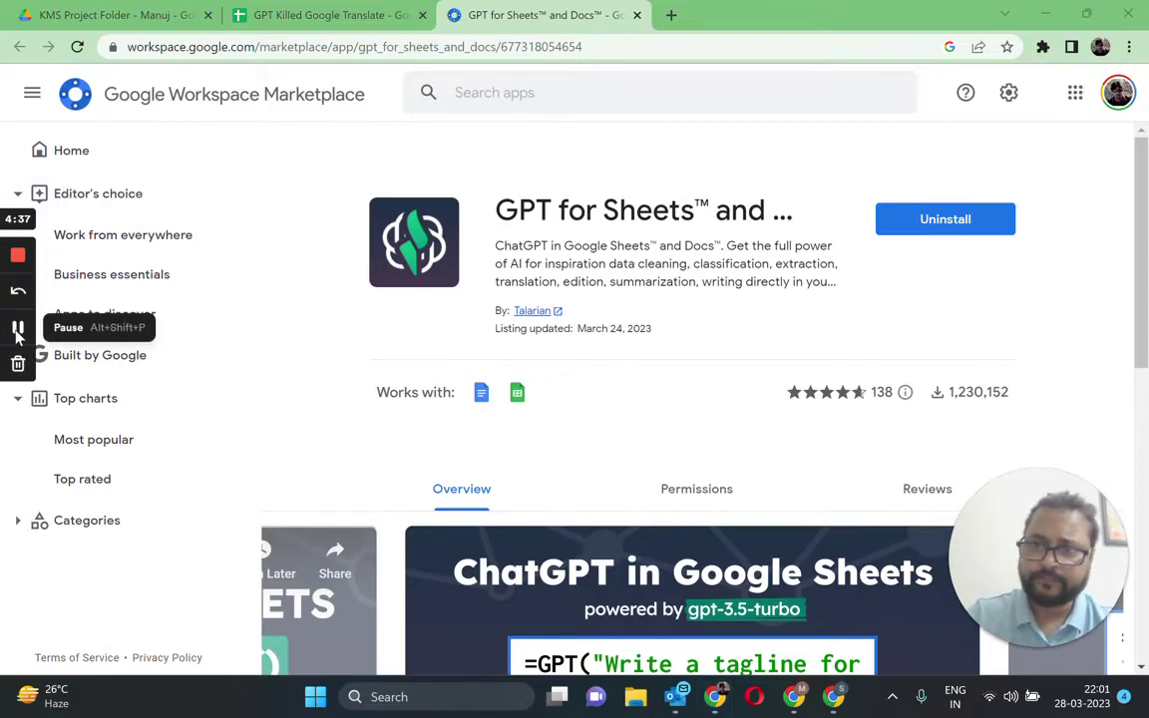
left_click(357, 14)
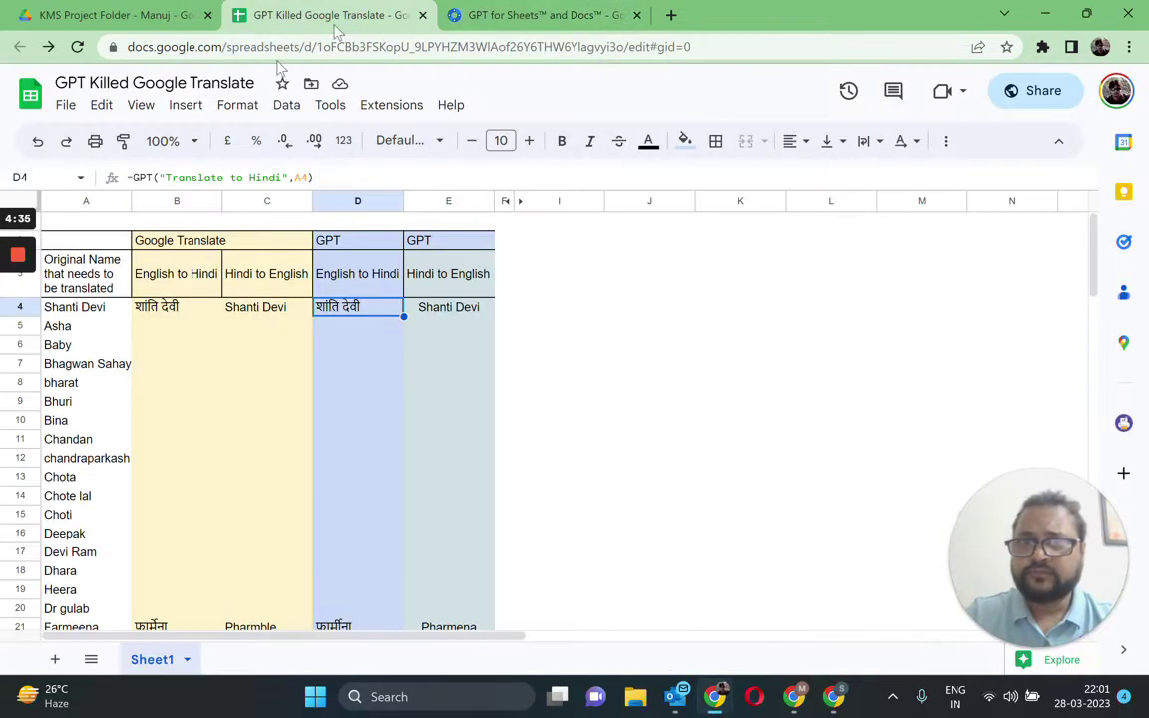
left_click(165, 311)
left_click(66, 307)
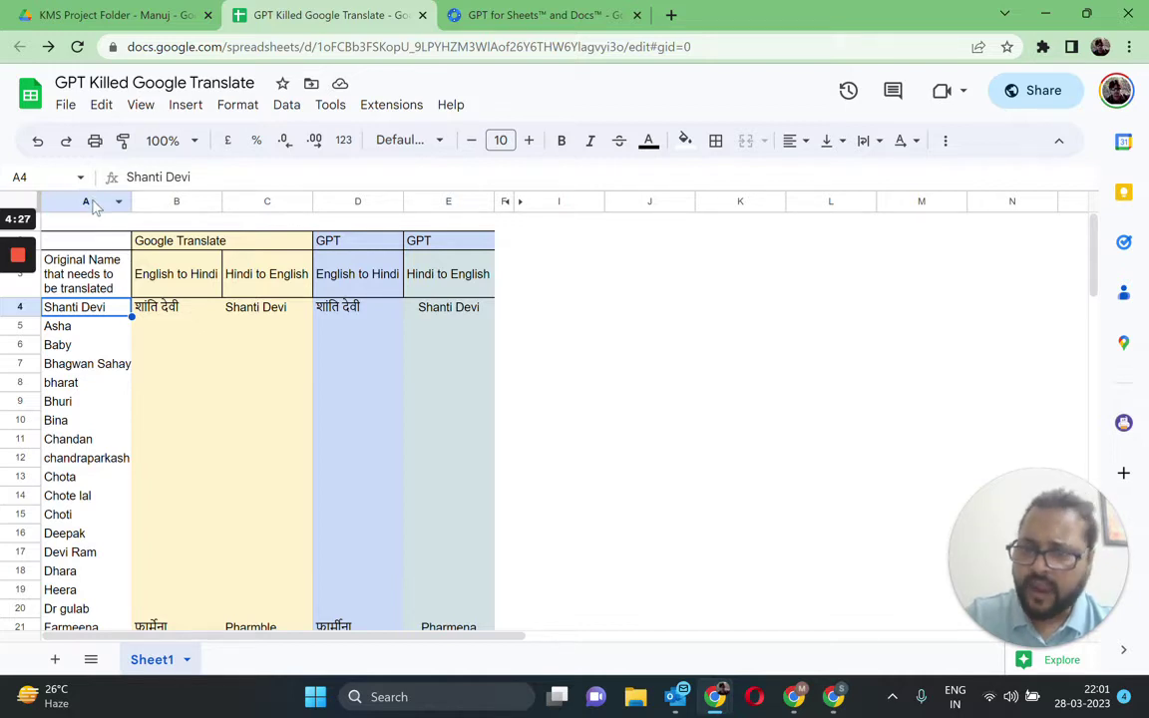
left_click_drag(83, 309, 89, 620)
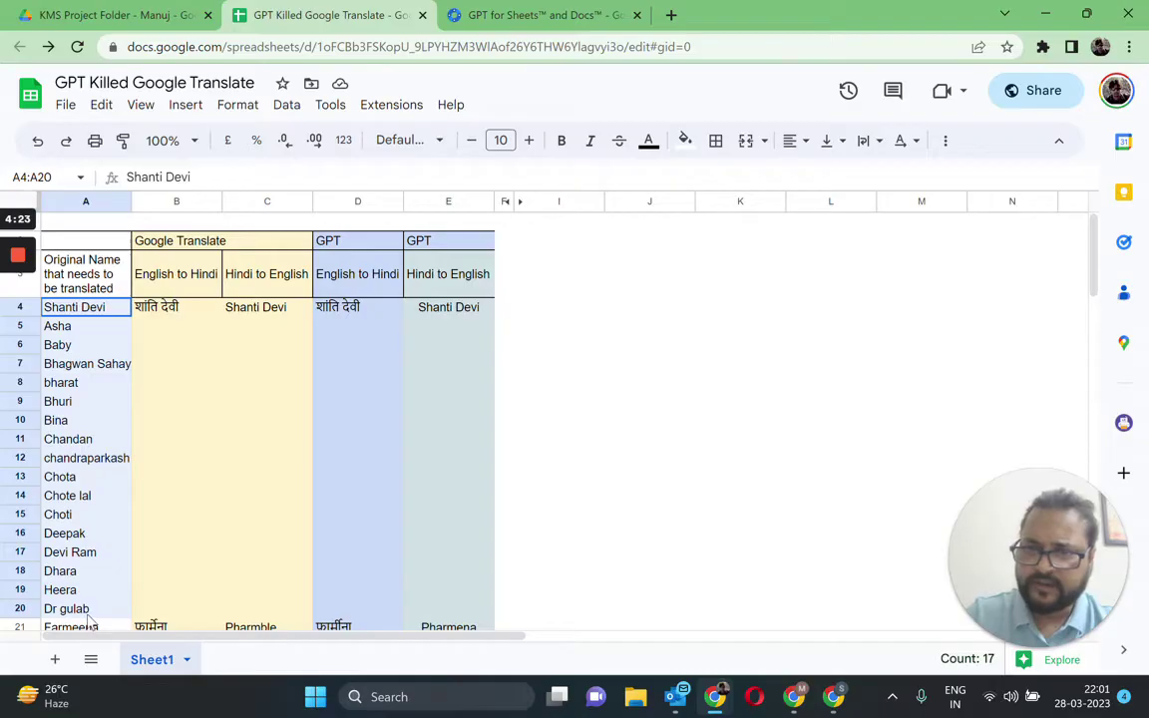
left_click(180, 315)
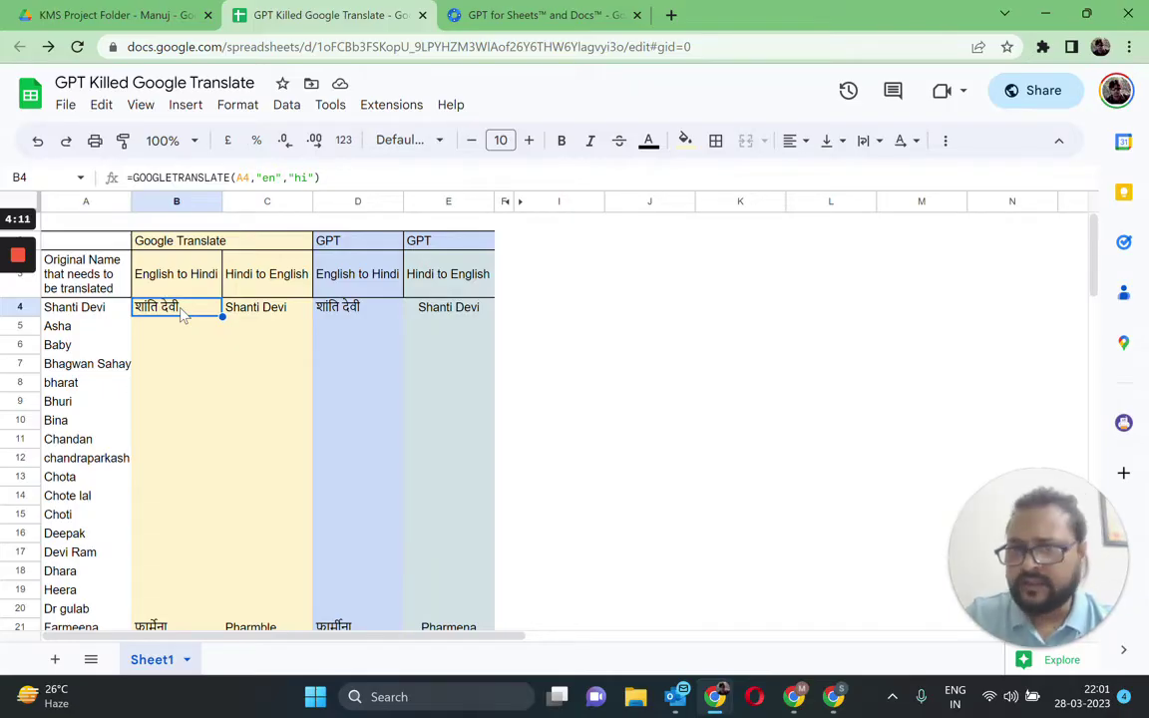
left_click(68, 315)
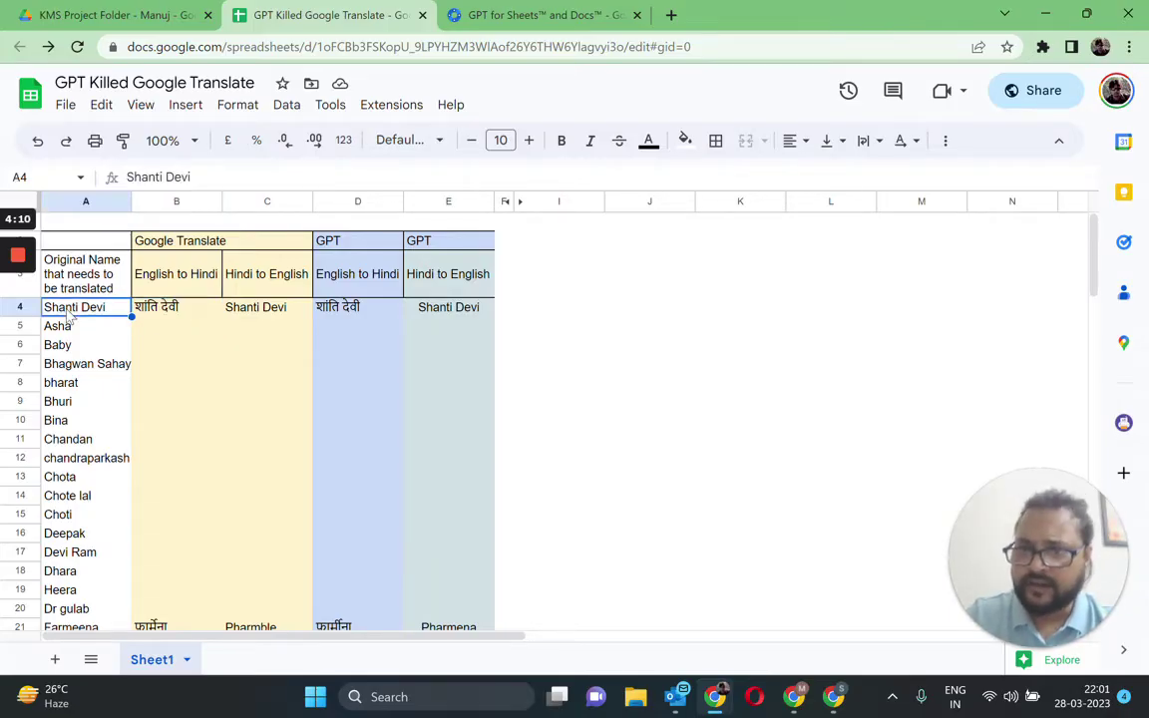
left_click(187, 311)
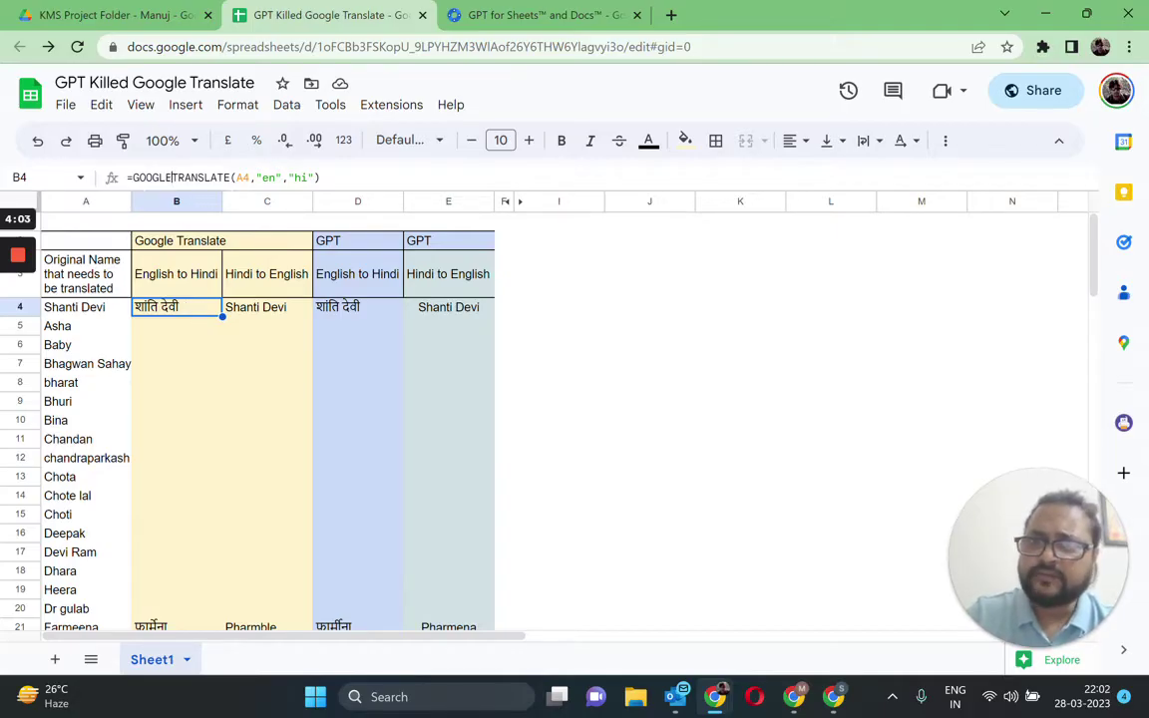
- Edit and confirm the GOOGLETRANSLATE formula in B4
left_click_drag(171, 178, 203, 177)
left_click(203, 177)
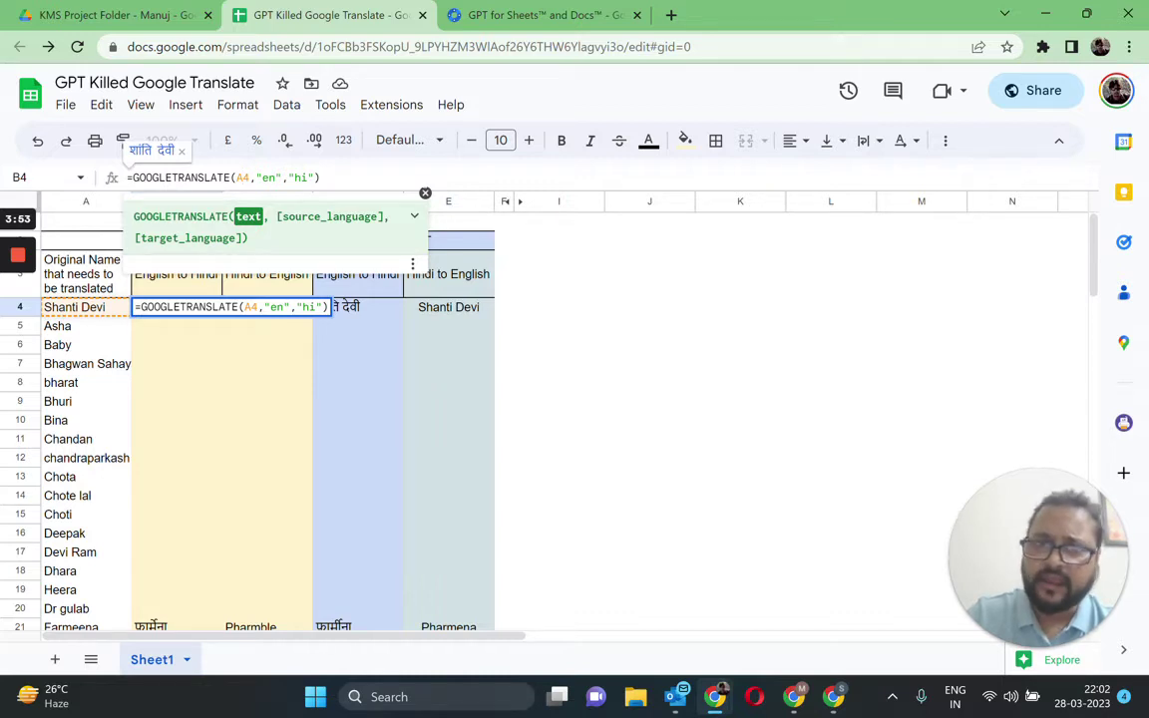
key("Return")
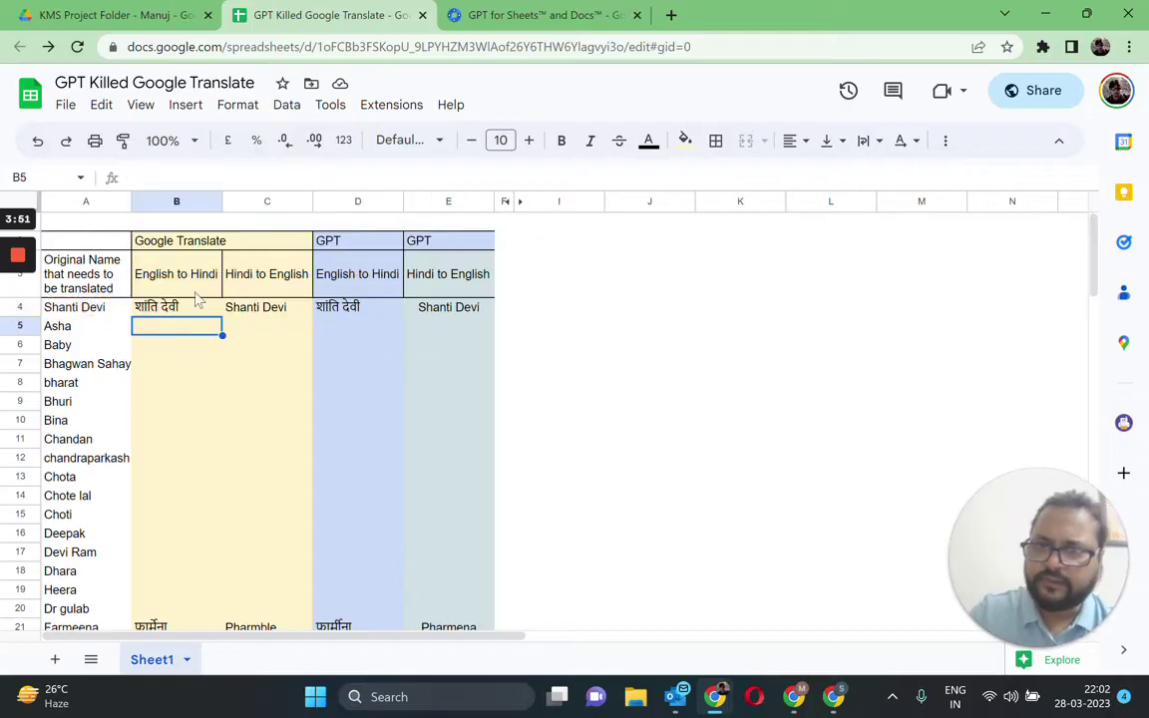
- Fill B4's translate formula down to B20 and check the copied formula in B7
left_click(196, 305)
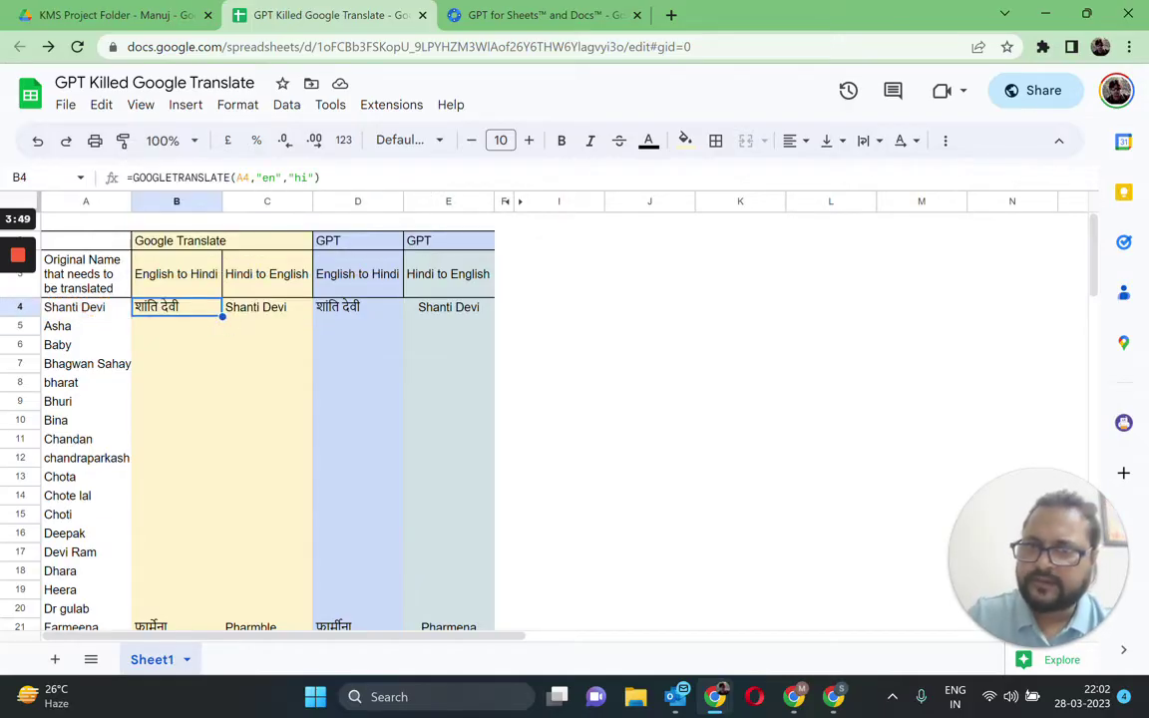
left_click_drag(223, 316, 164, 613)
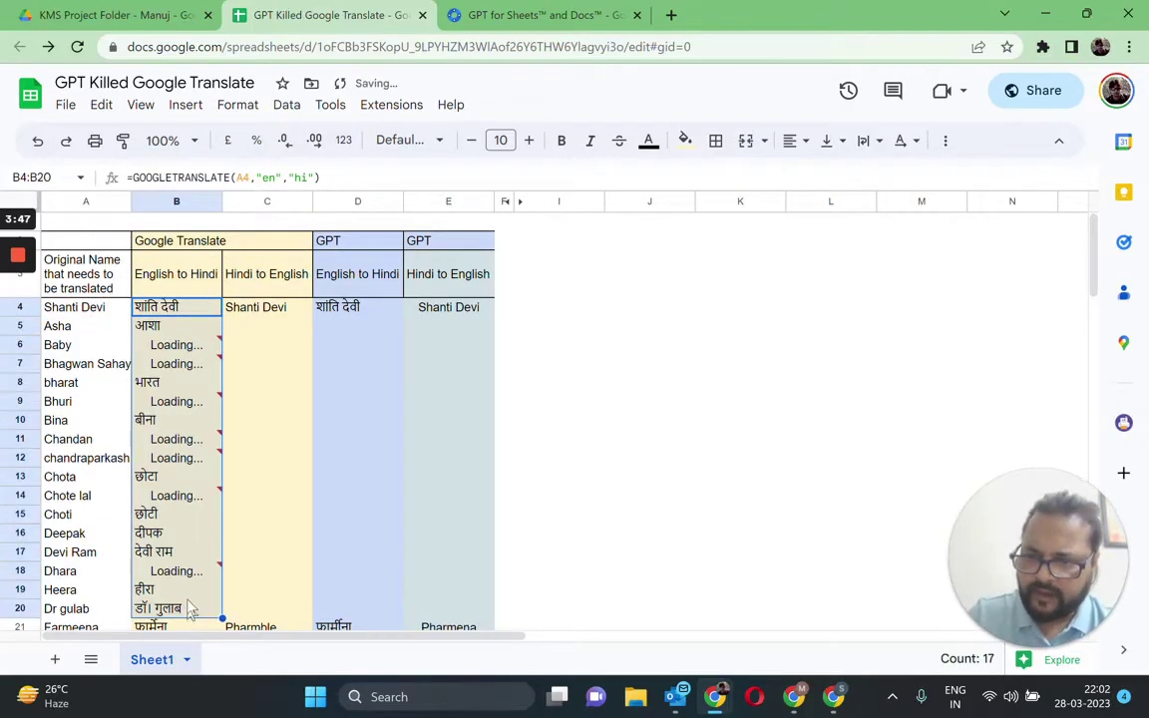
scroll(185, 439, "down", 3)
scroll(186, 439, "up", 4)
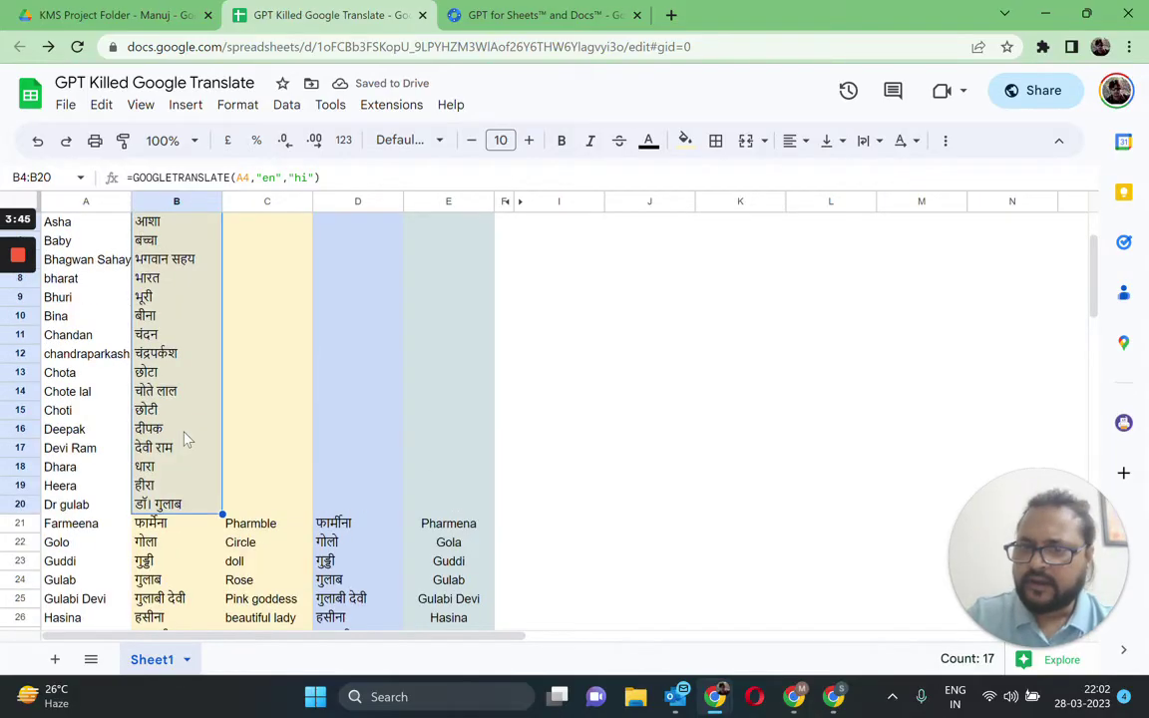
left_click(167, 364)
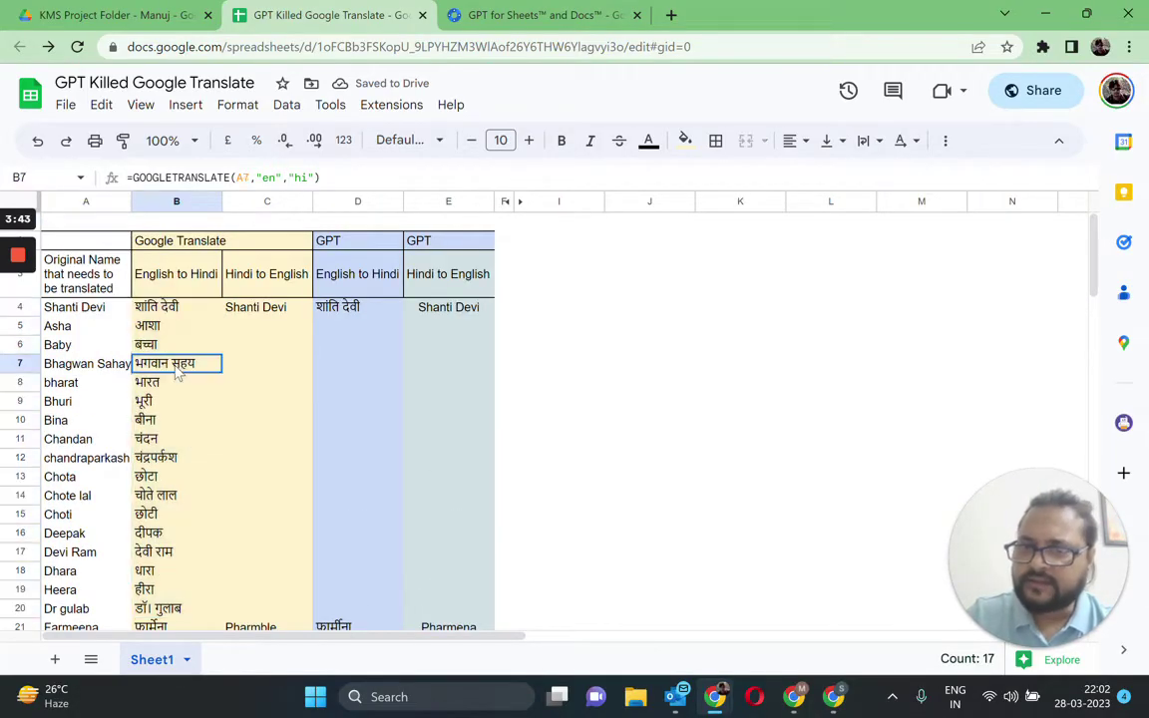
left_click(180, 311)
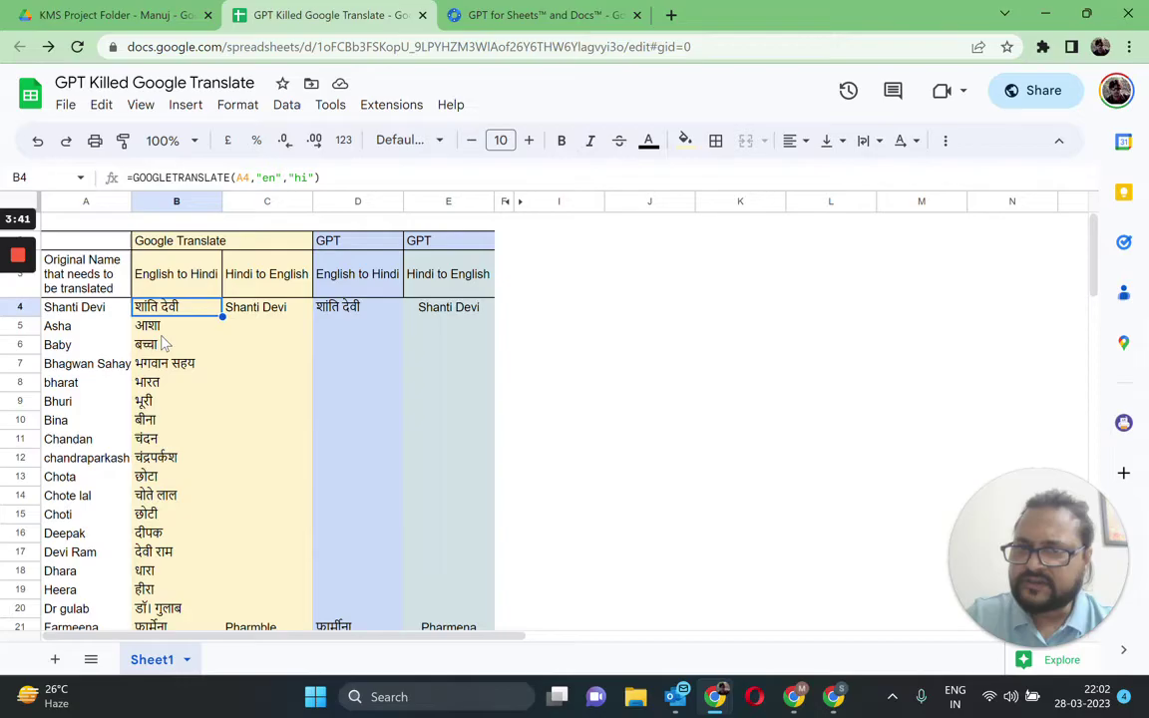
- Shade Baby's wrong Google translation in B6 light pink
left_click(164, 326)
left_click(173, 345)
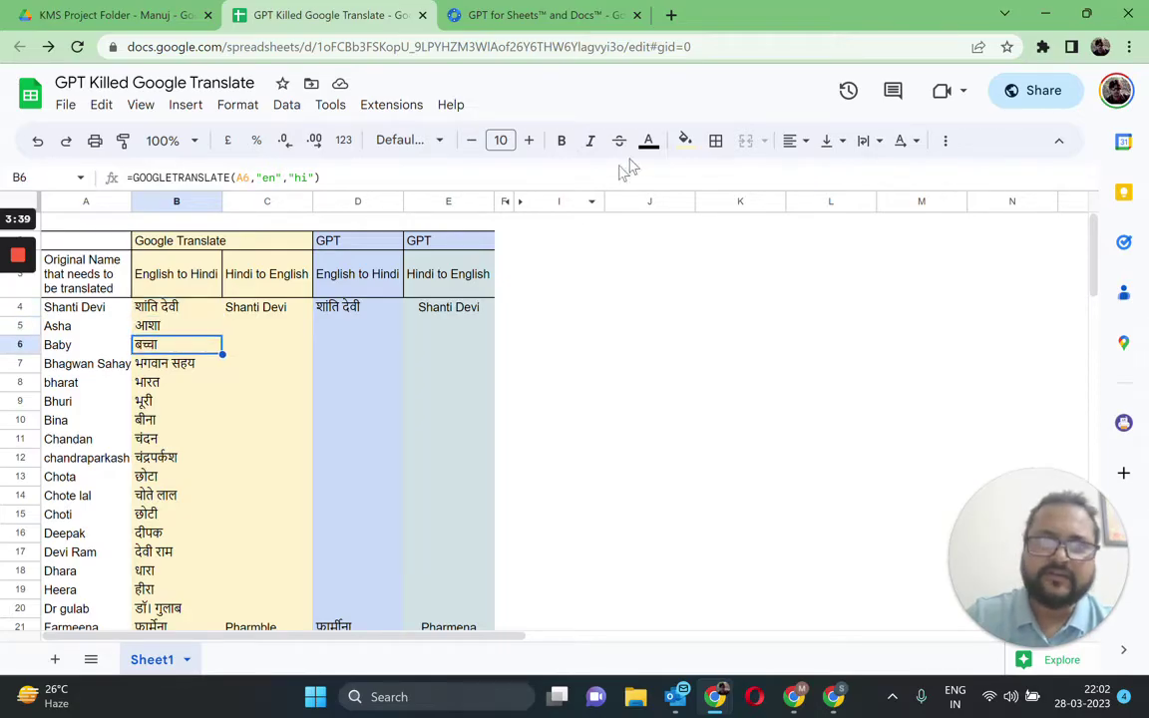
left_click(684, 139)
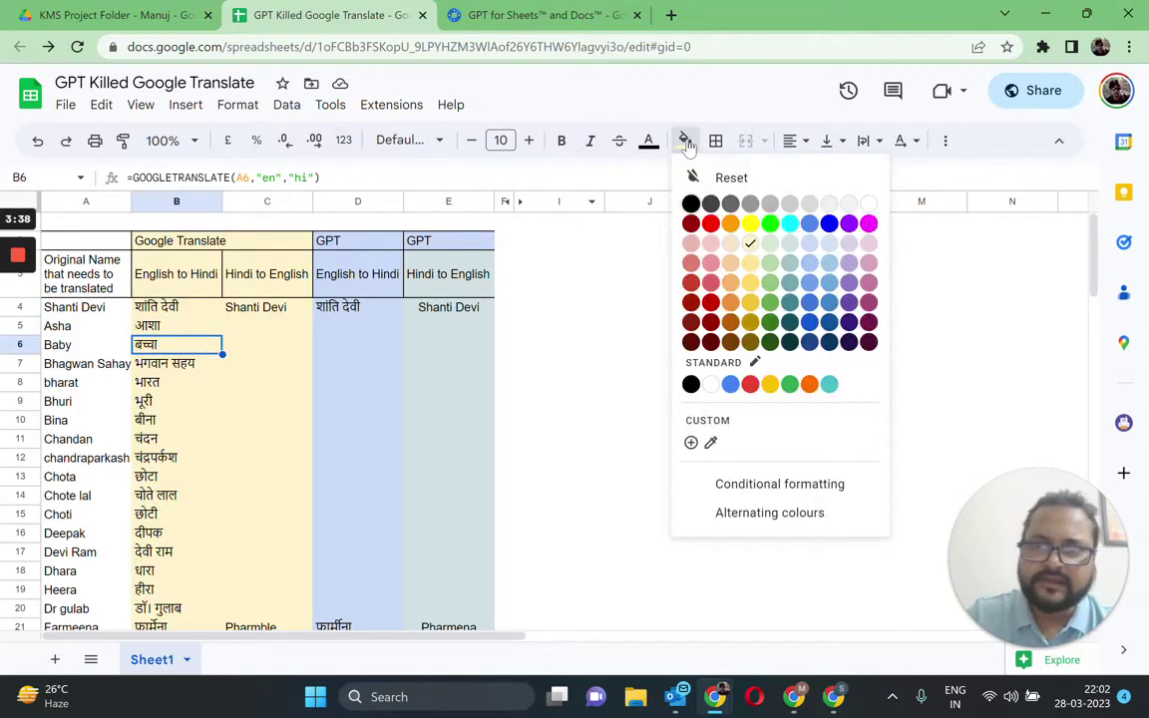
left_click(710, 244)
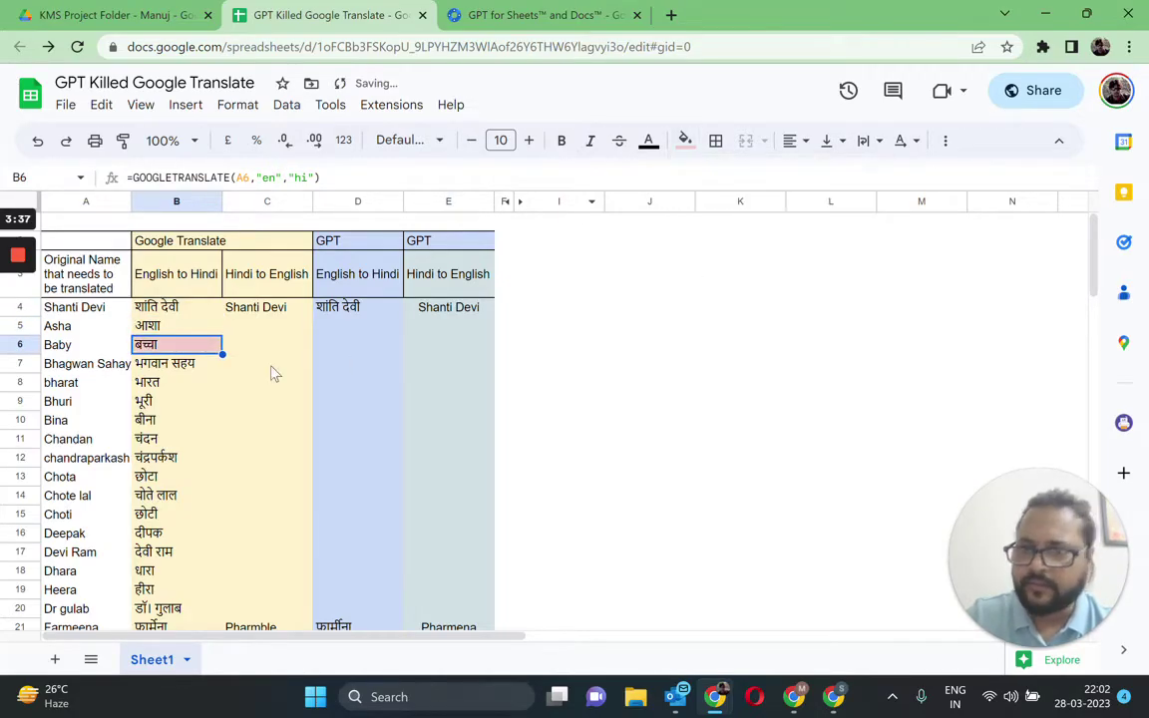
left_click(180, 367)
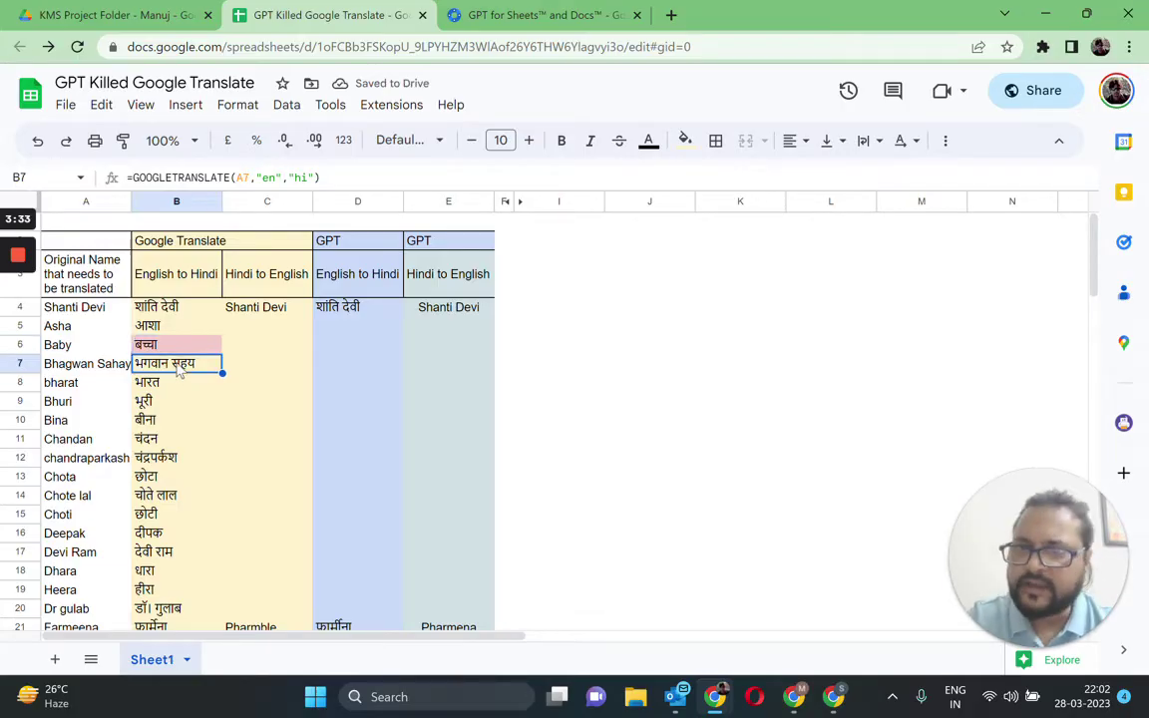
scroll(172, 364, "down", 1)
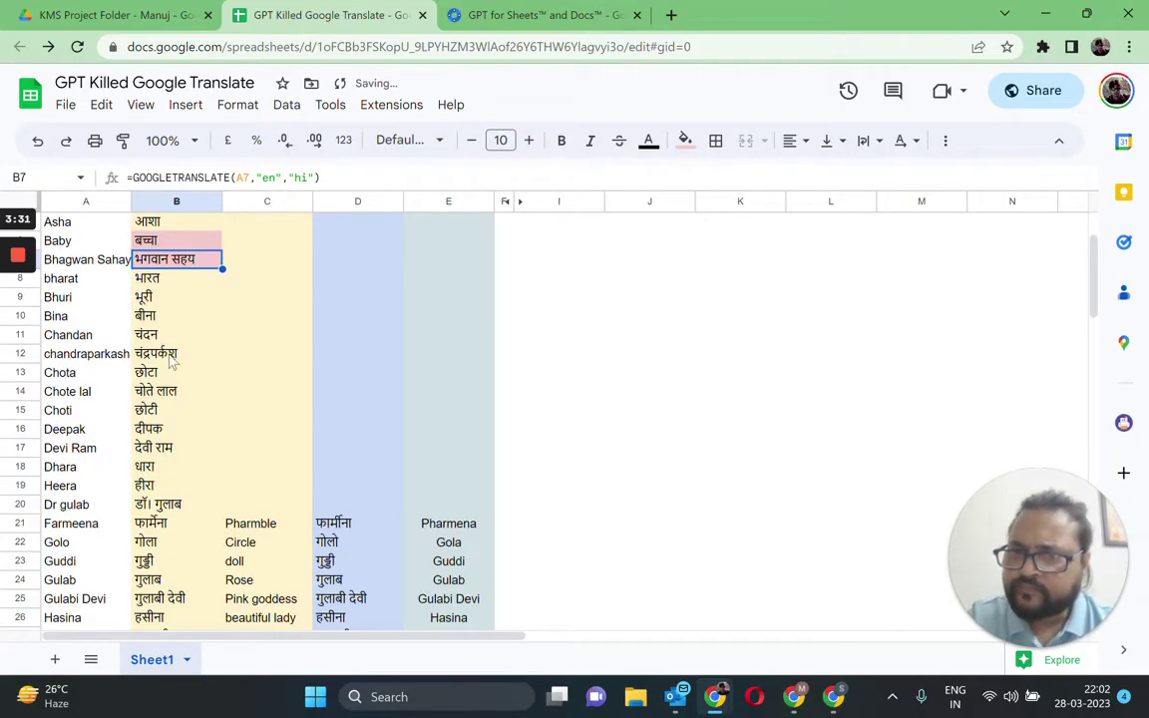
left_click(171, 357)
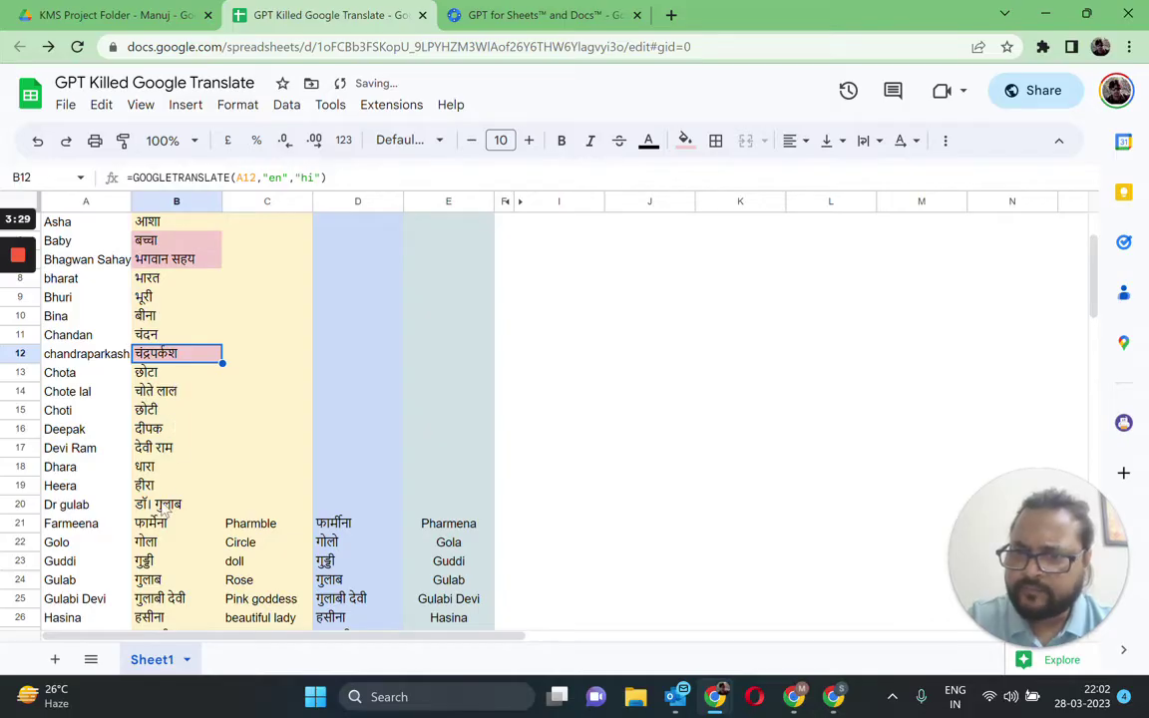
key("Down")
key("Down")
key("Down")
key("Down")
key("Down")
key("Down")
key("Down")
key("Down")
scroll(218, 434, "up", 1)
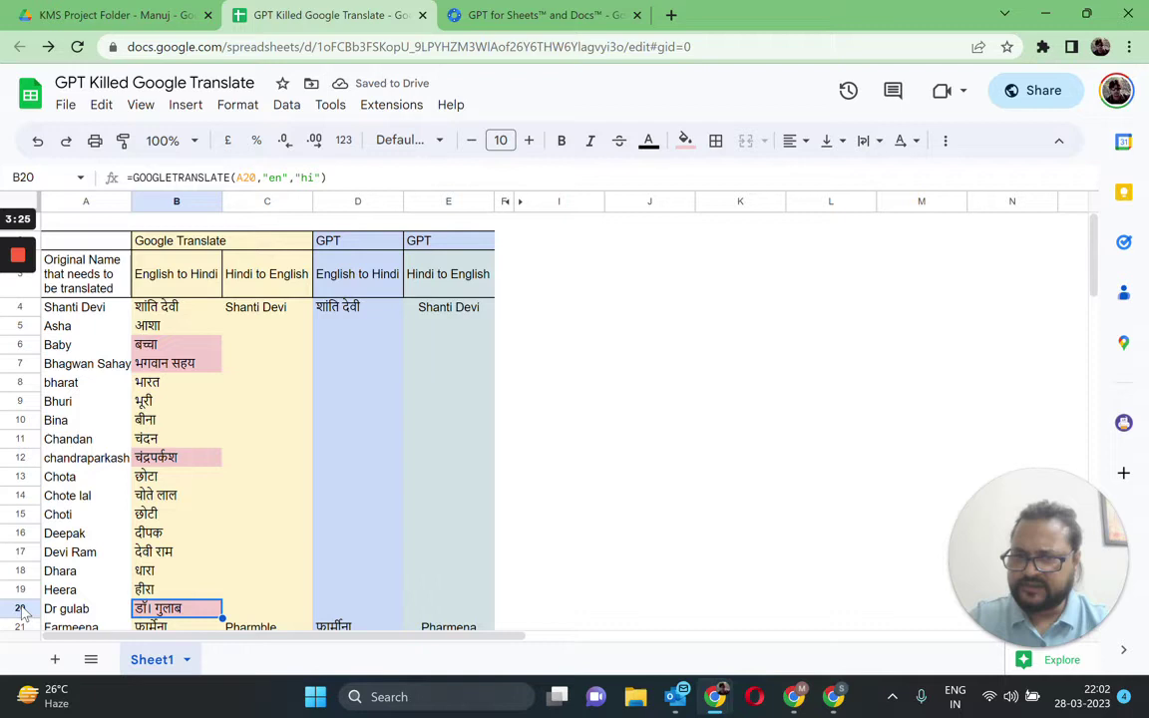
left_click(275, 309)
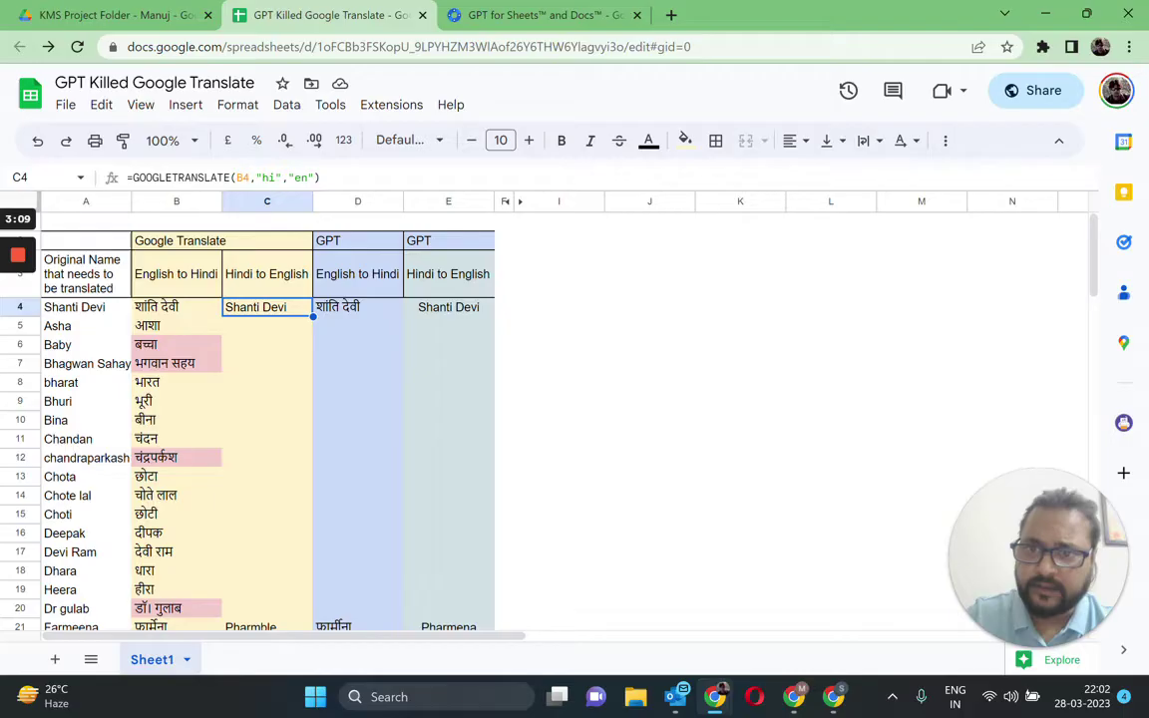
- Fill C4's back-translation formula down to C20 and shade the wrong results from C6 down pink
left_click_drag(312, 315, 294, 610)
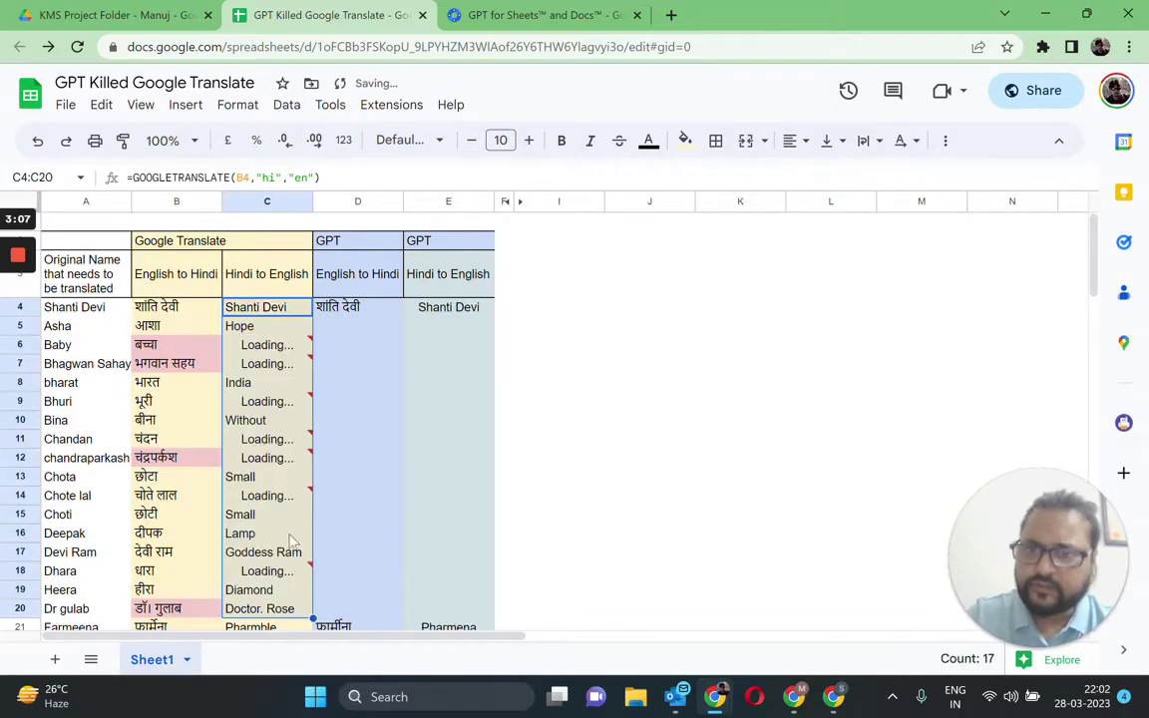
left_click(292, 345)
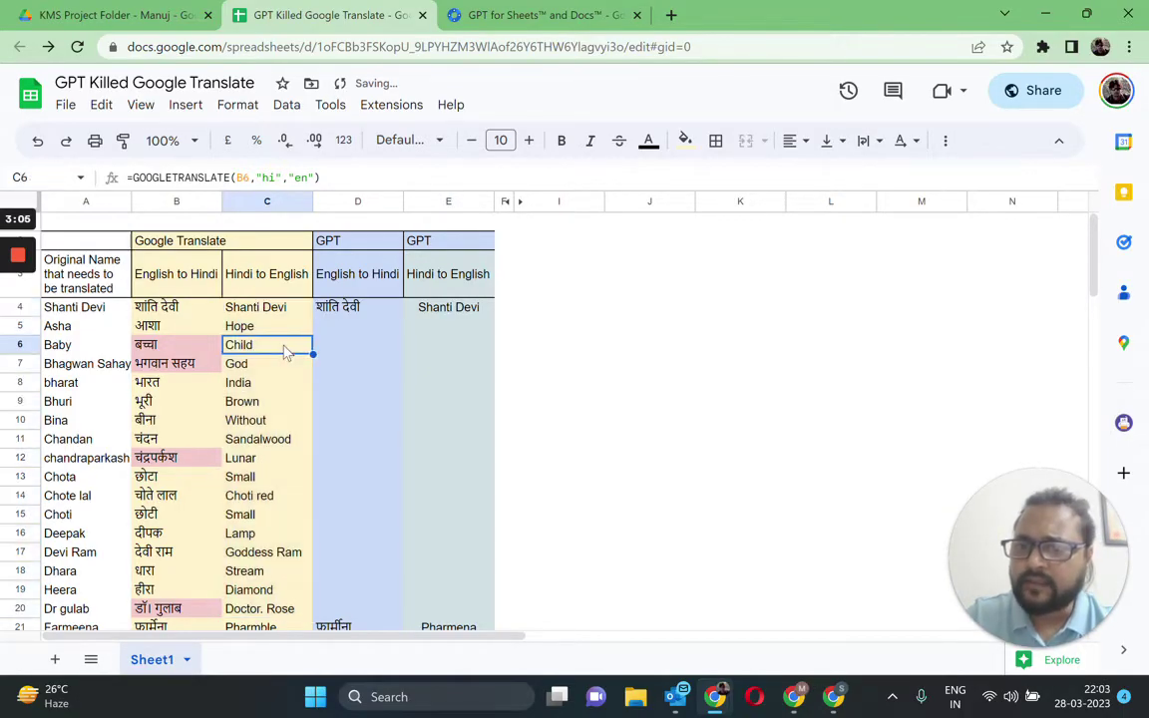
left_click(685, 140)
left_click(643, 232)
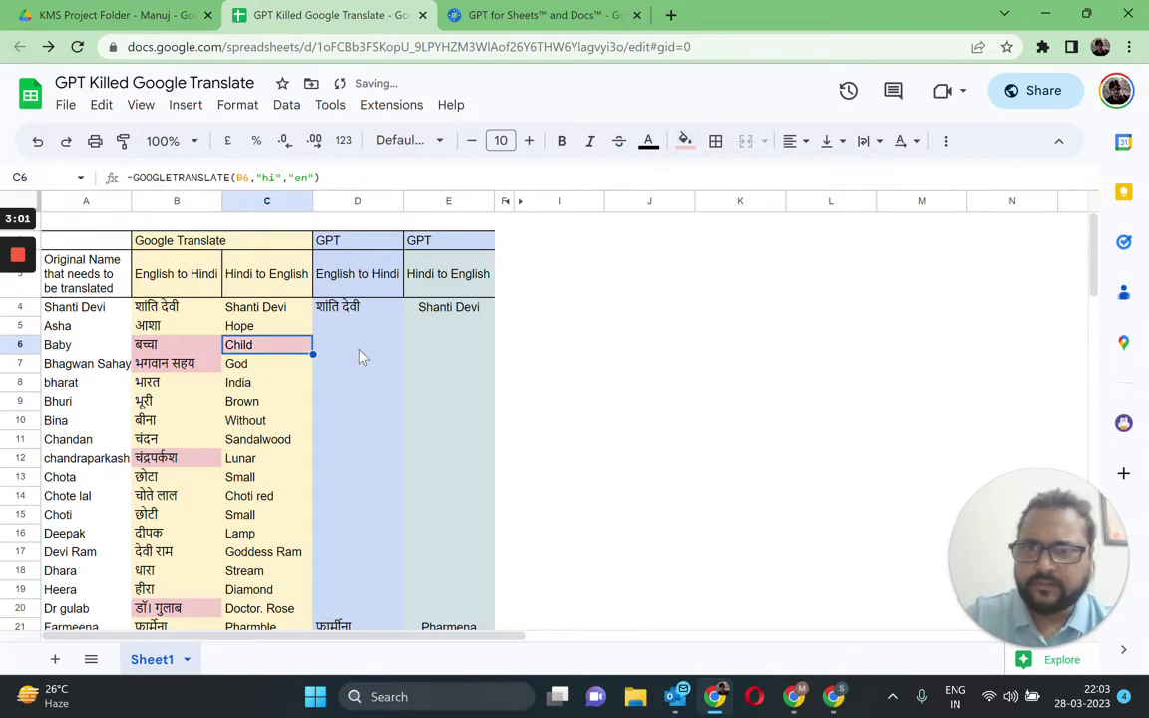
left_click_drag(261, 367, 269, 610)
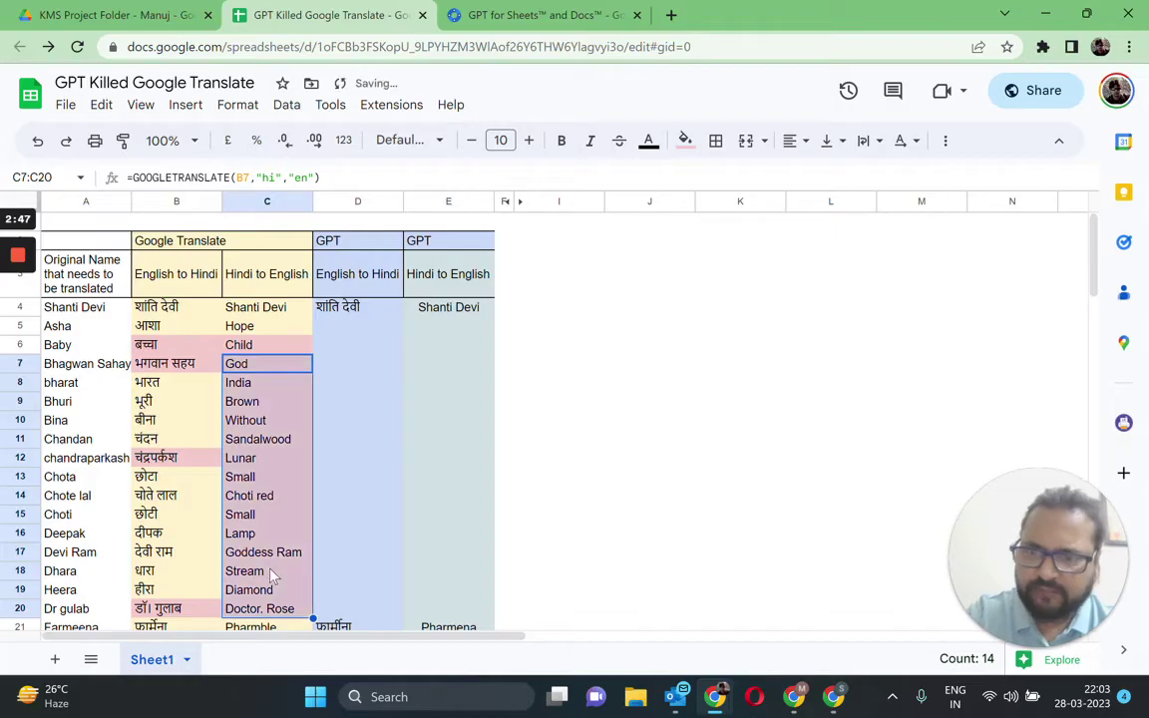
- Confirm the GPT for Sheets add-on is listed under Extensions and reselect D4's GPT formula
left_click(357, 382)
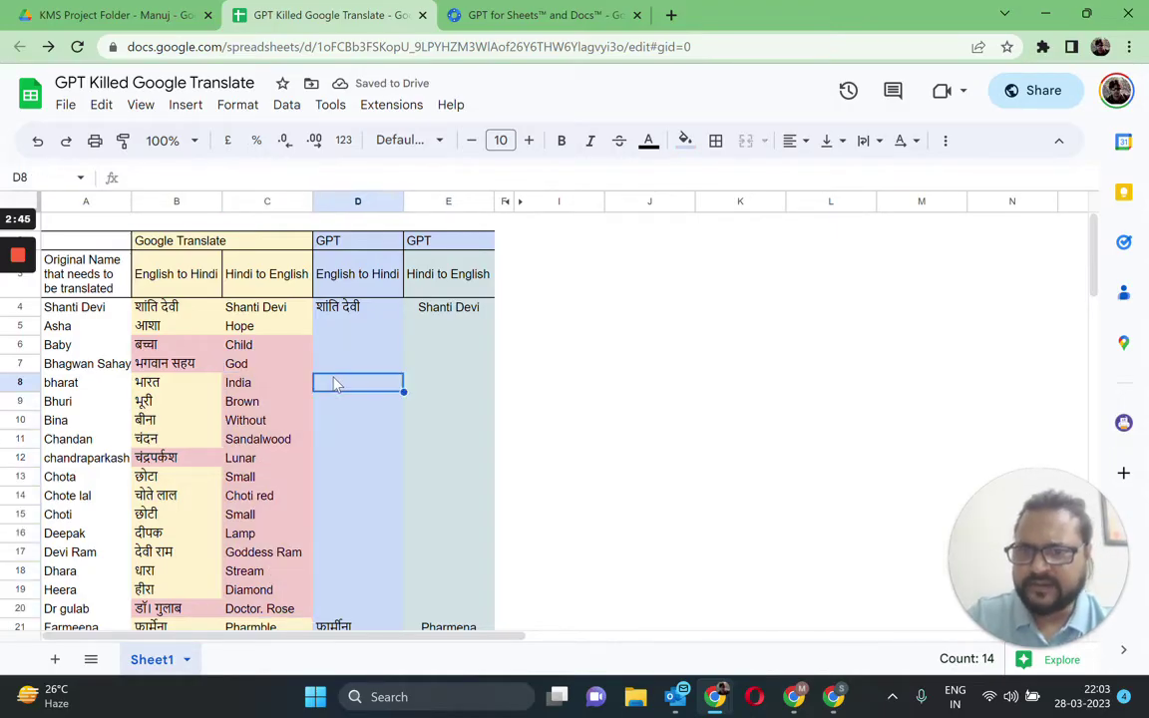
left_click(352, 310)
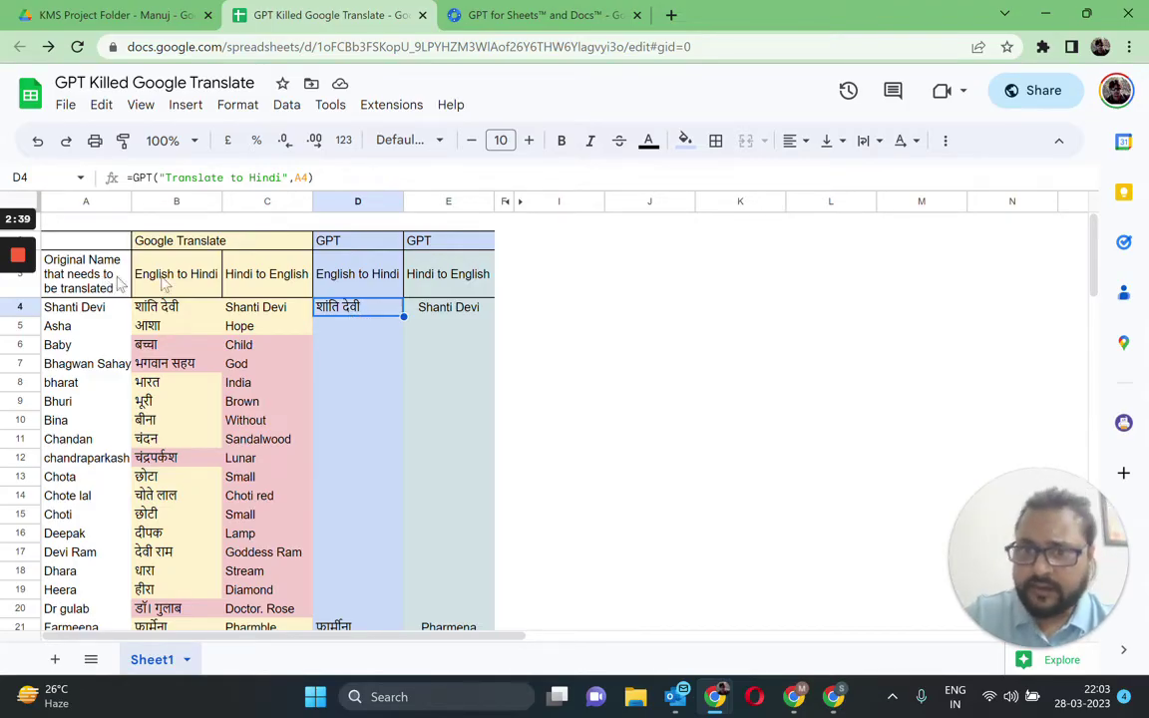
left_click(392, 106)
mouse_move(508, 402)
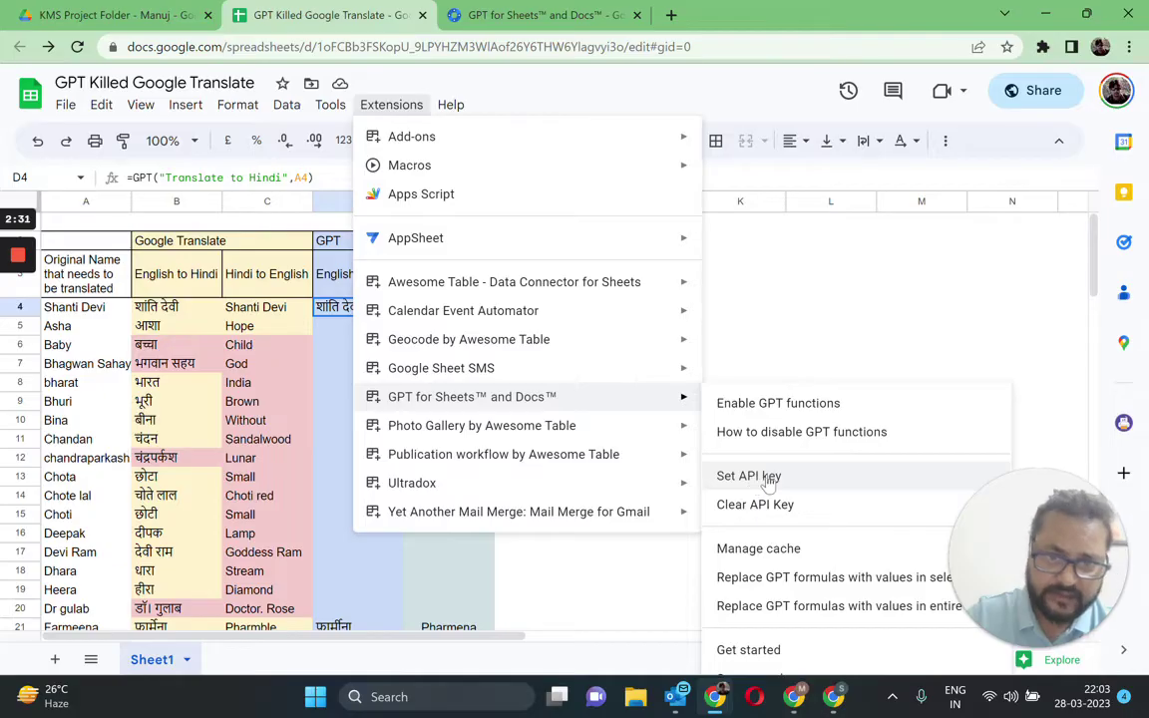
left_click(706, 267)
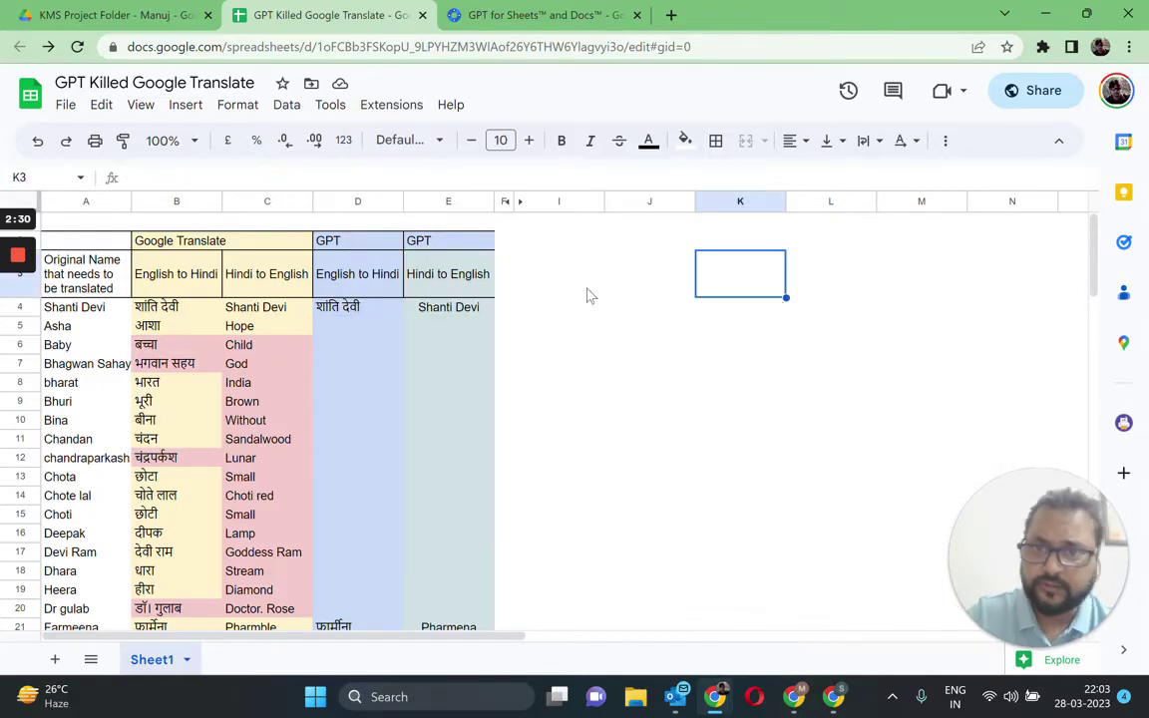
left_click(359, 308)
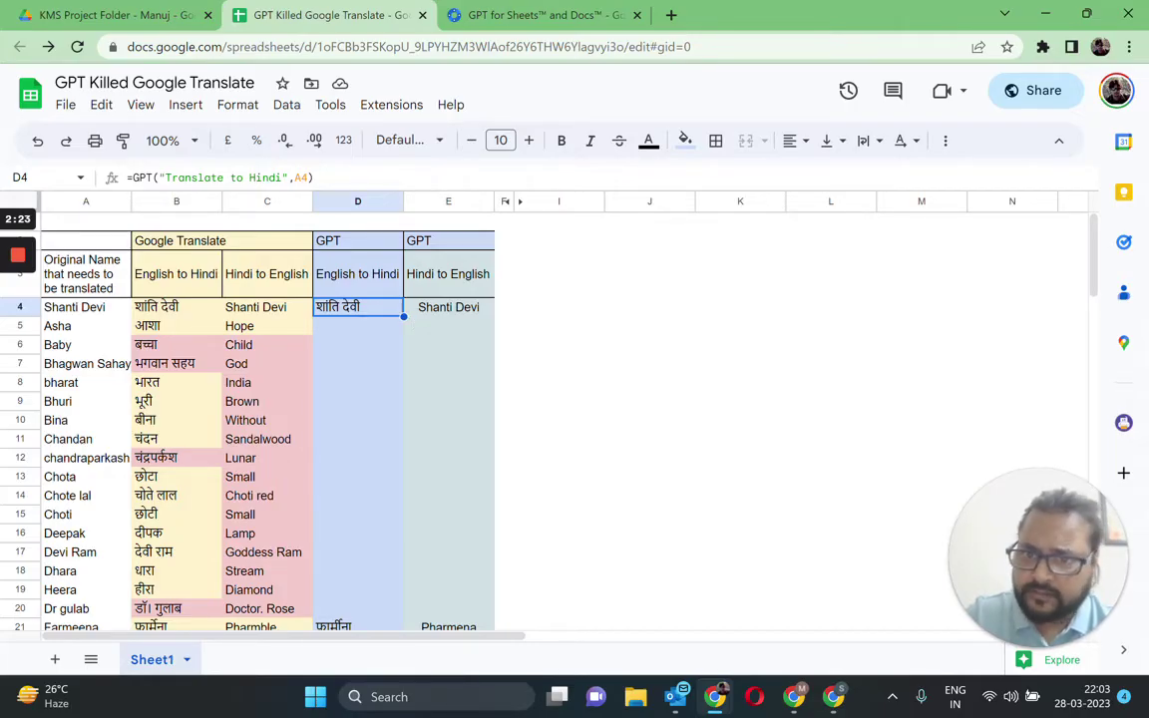
mouse_move(404, 316)
left_mouse_down()
mouse_move(403, 331)
mouse_move(403, 315)
left_mouse_up()
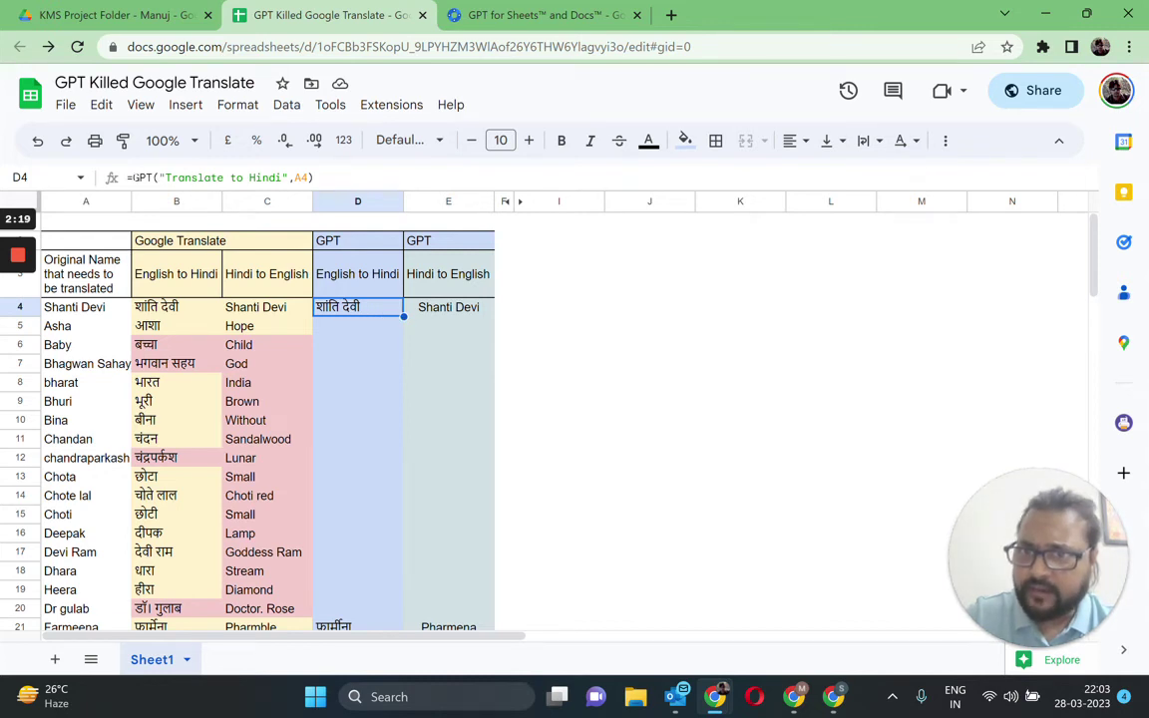
- Recommit D4's =GPT("Translate to Hindi",A4) formula and fill it down to row 20
double_click(142, 177)
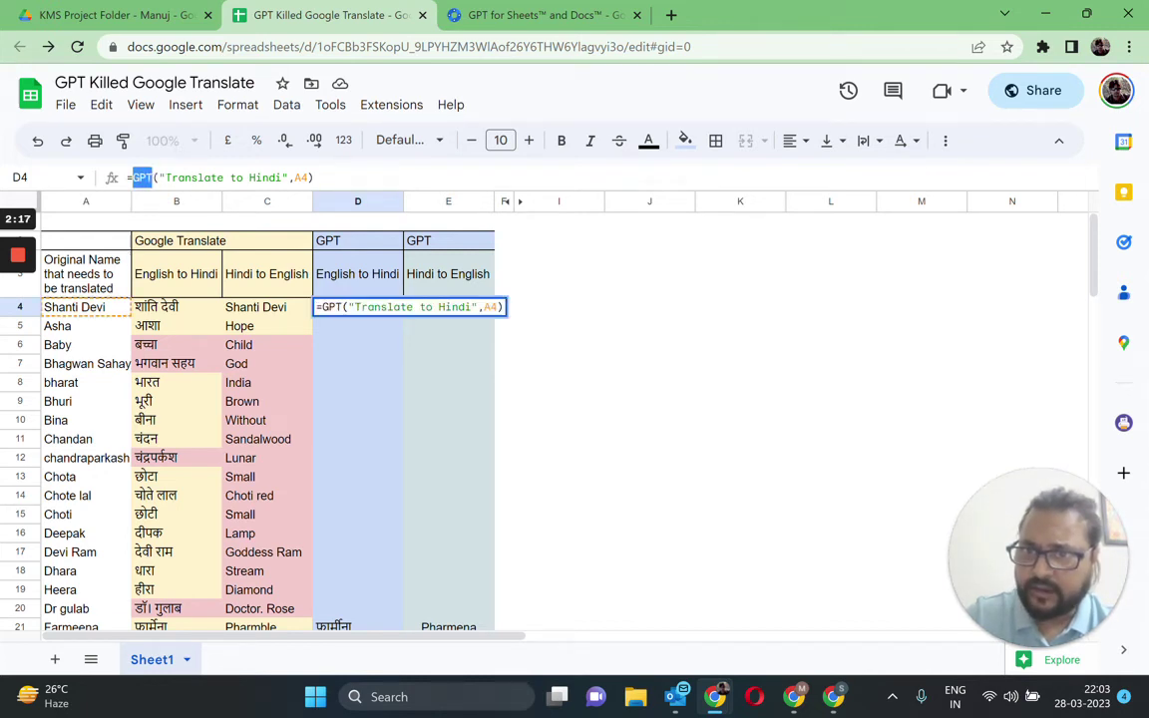
left_click_drag(165, 177, 282, 177)
key("Right")
key("Right")
key("Right")
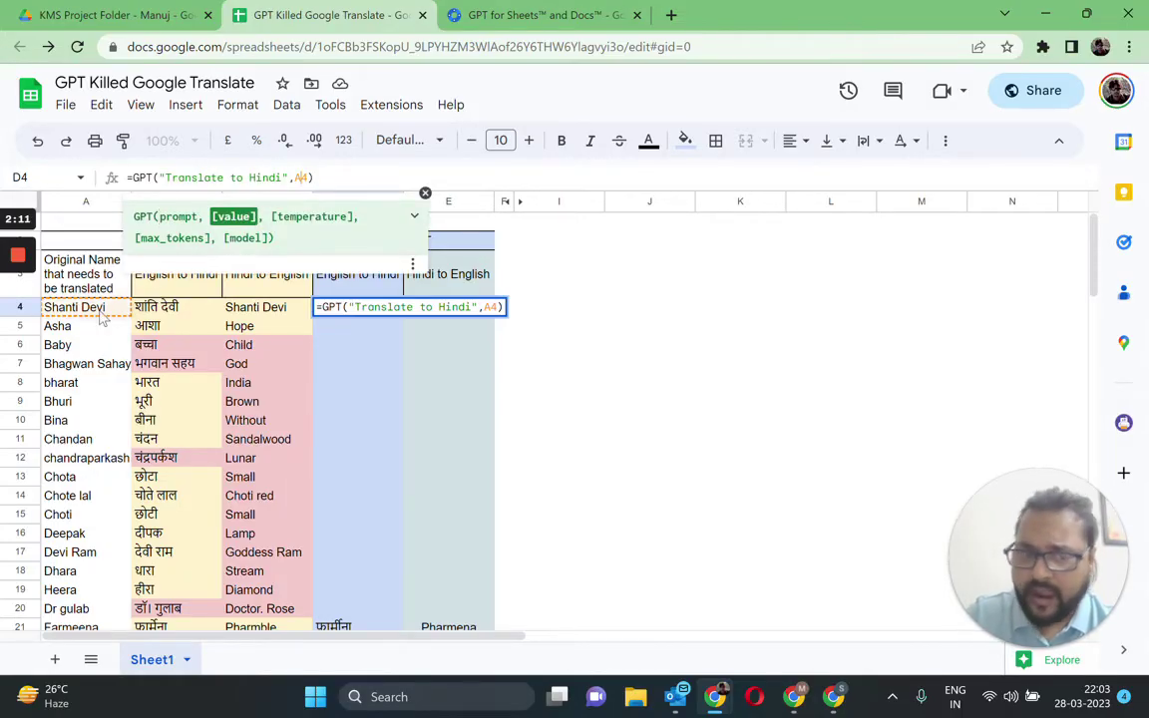
key("Return")
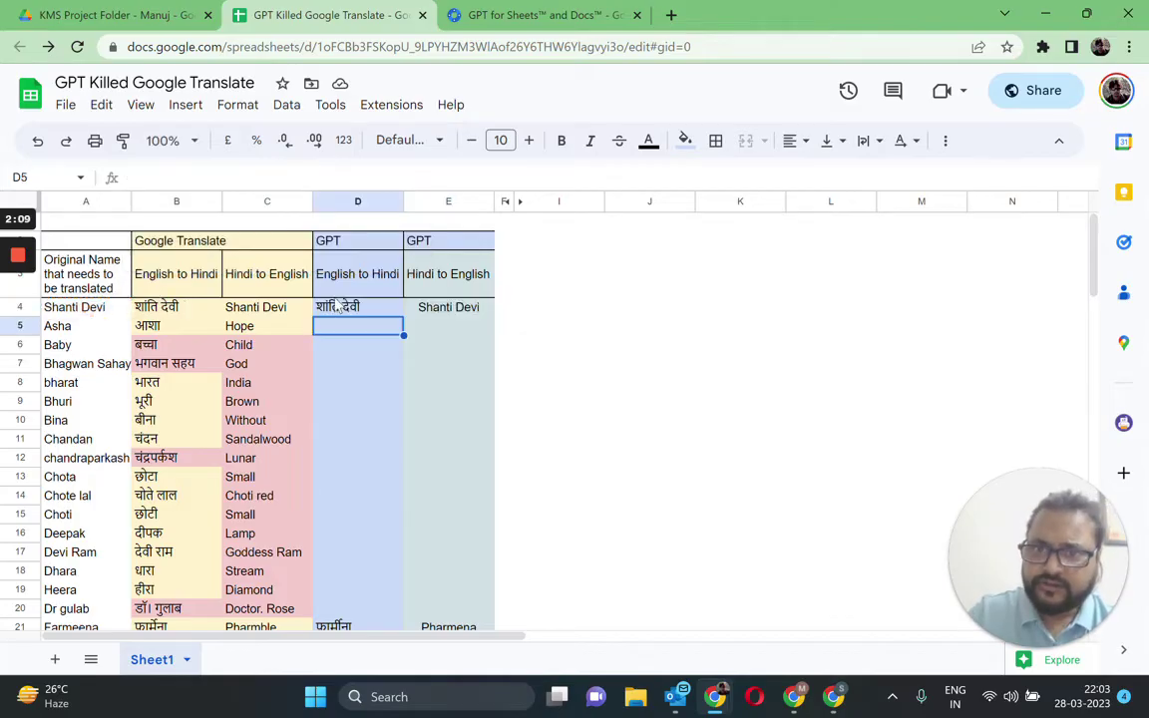
left_click(339, 312)
left_click_drag(402, 316, 388, 608)
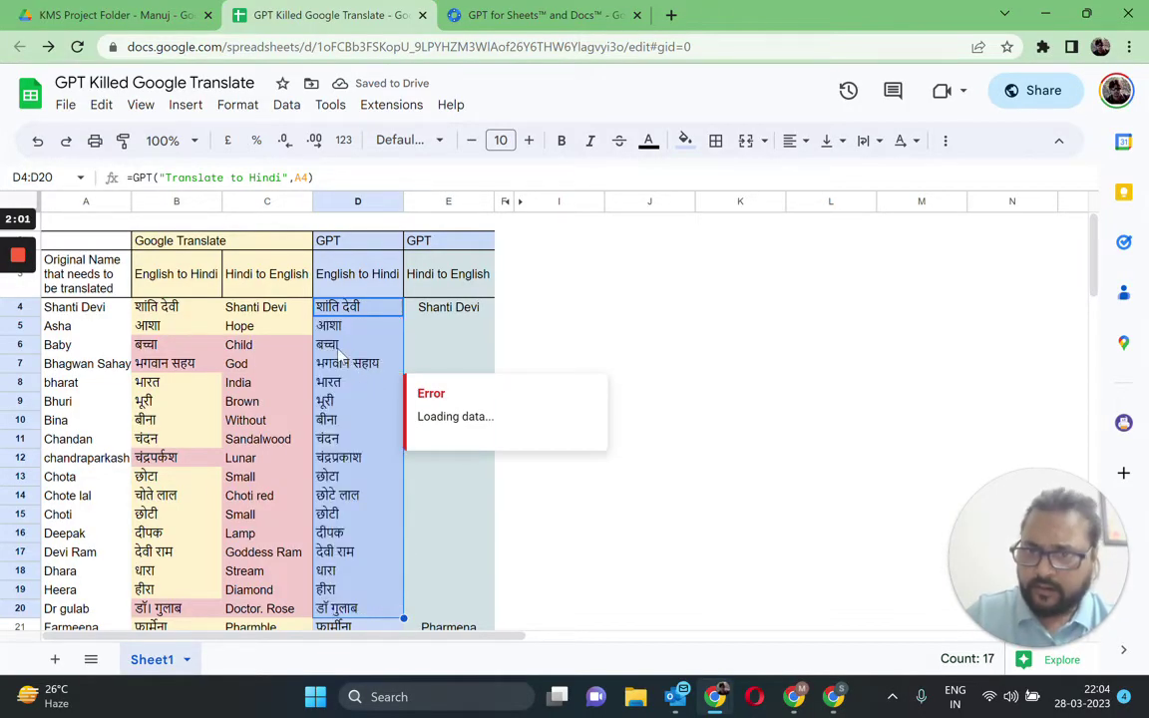
left_click(337, 344)
- Shade GPT's Baby result in D6 pink, then review the other column D results one by one
left_click(684, 140)
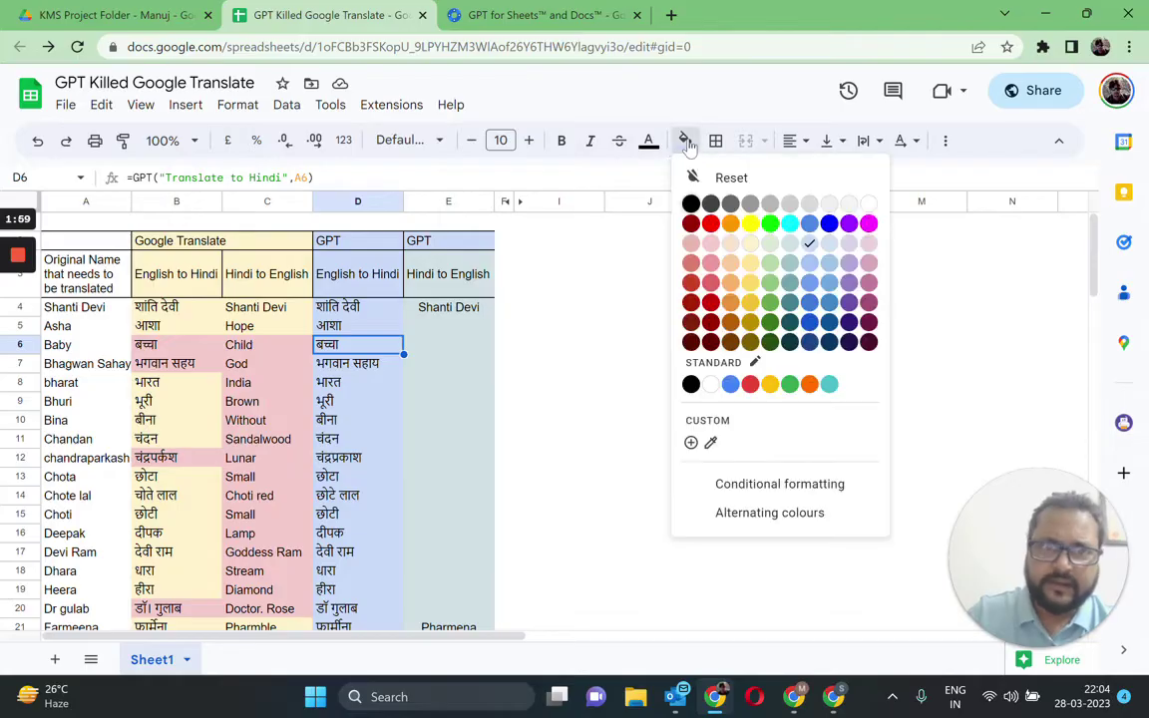
left_click(703, 251)
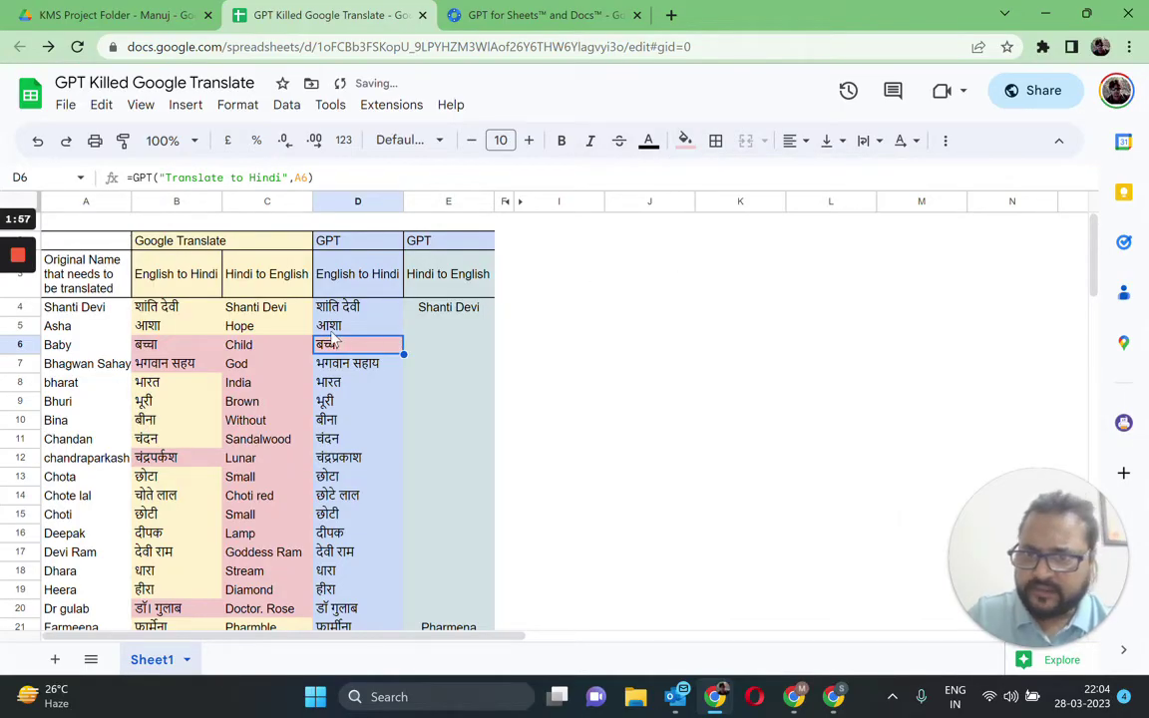
key("Up")
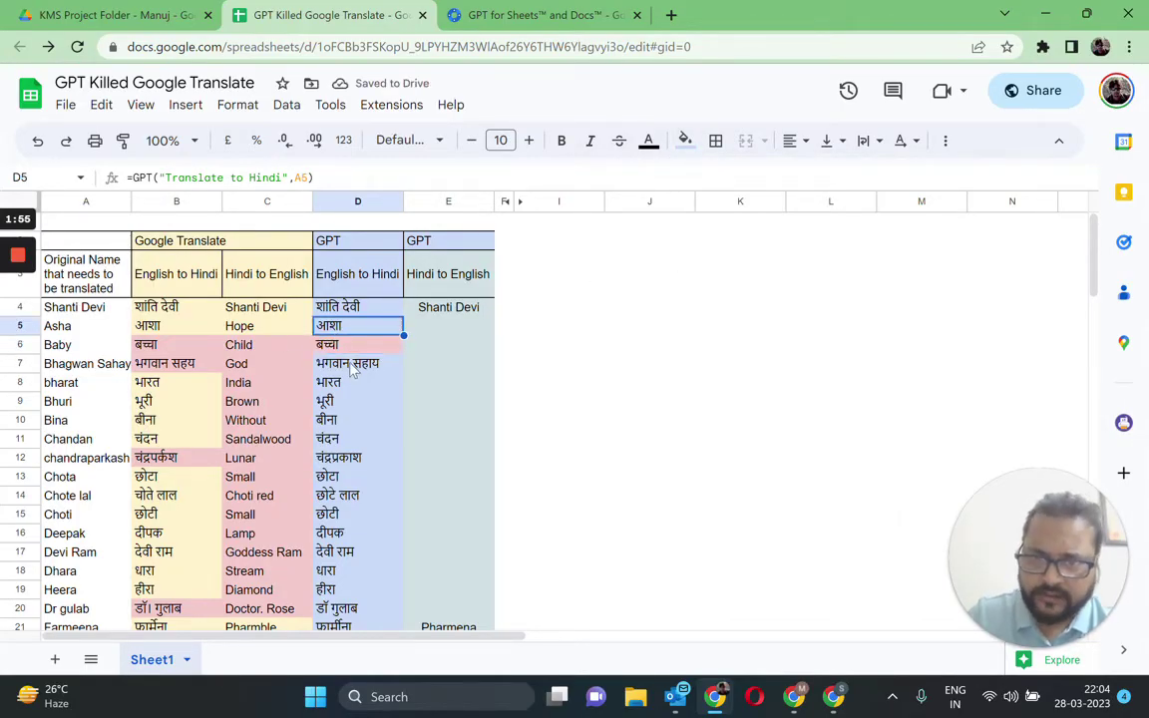
key("Down")
key("Down")
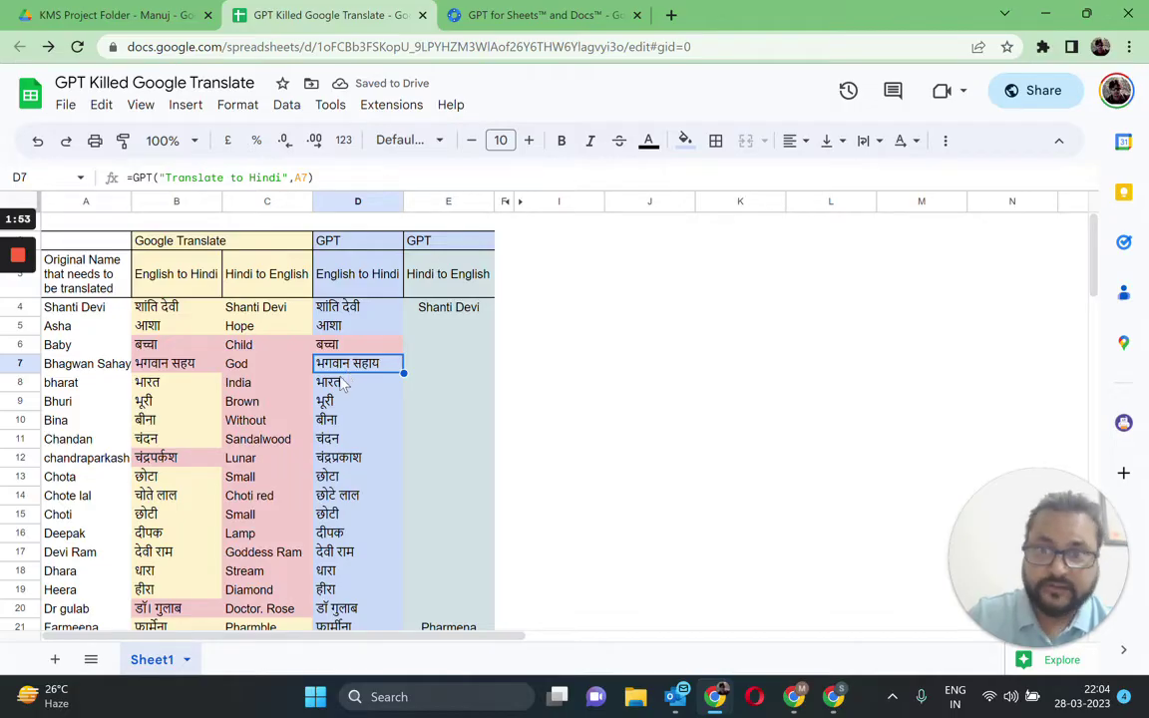
key("Down")
key("Down")
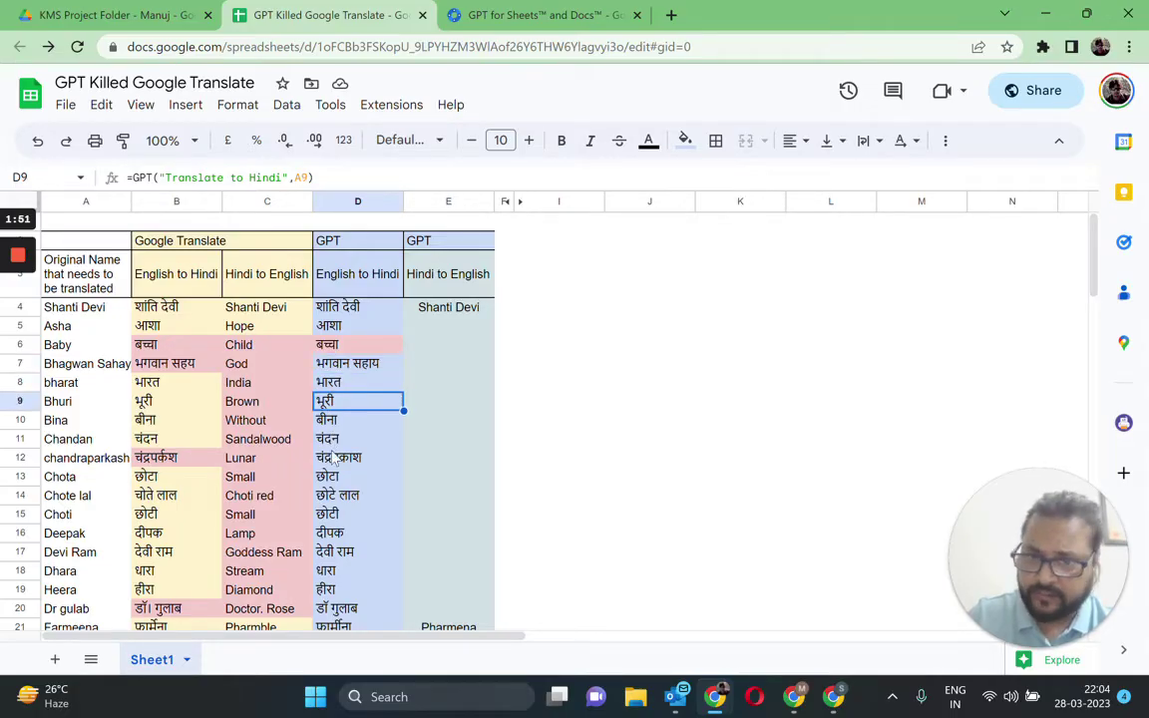
key("Down")
key("Down")
key("Down")
key("Down")
key("Down")
key("Down")
key("Down")
key("Down")
key("Down")
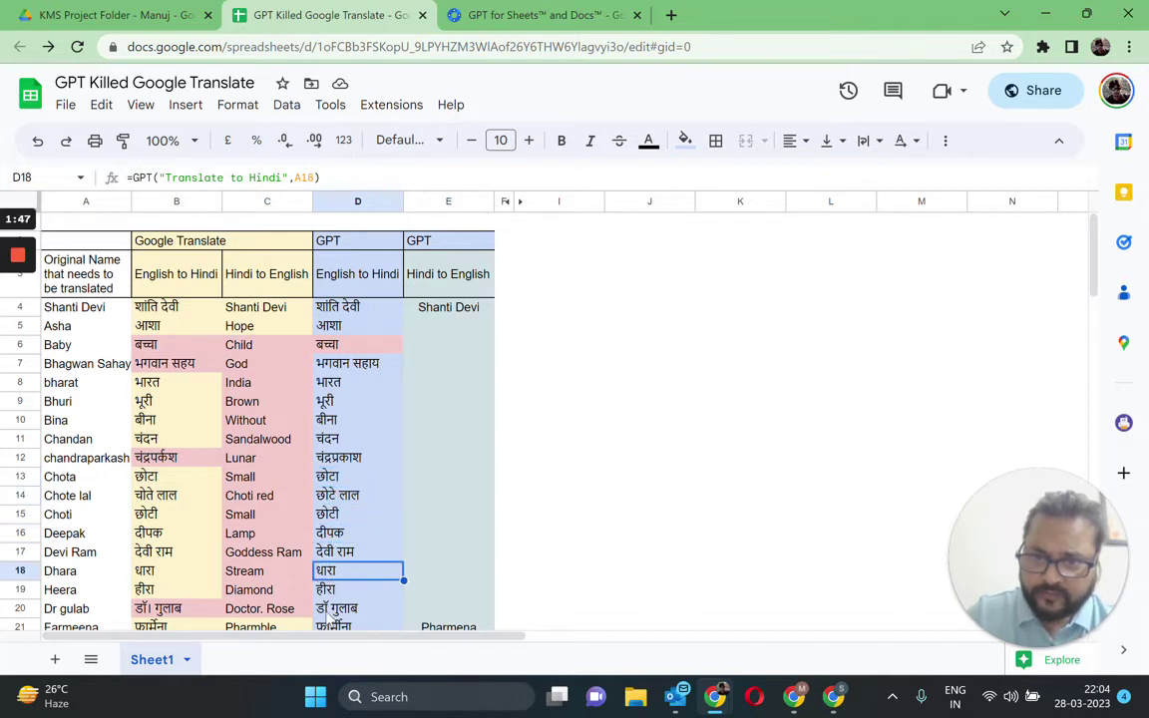
key("Down")
key("Down")
left_click(359, 346)
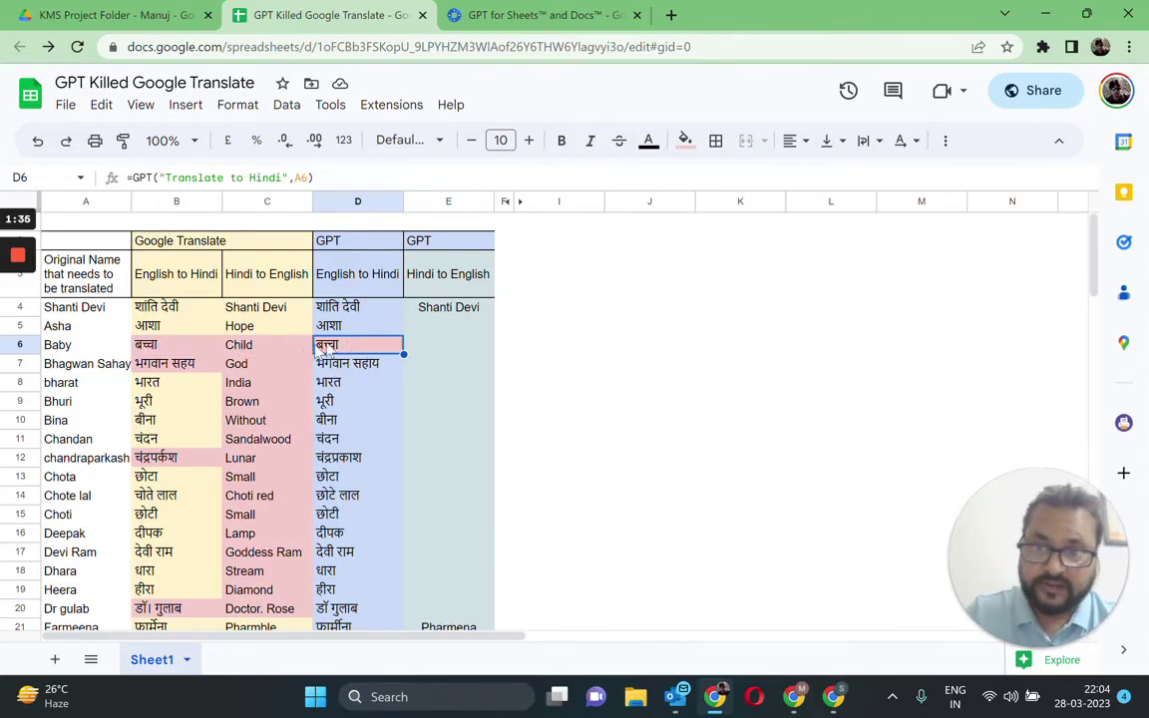
- Change D6's prompt to 'Translate this name to Hindi' so it returns बेबी
left_click(228, 178)
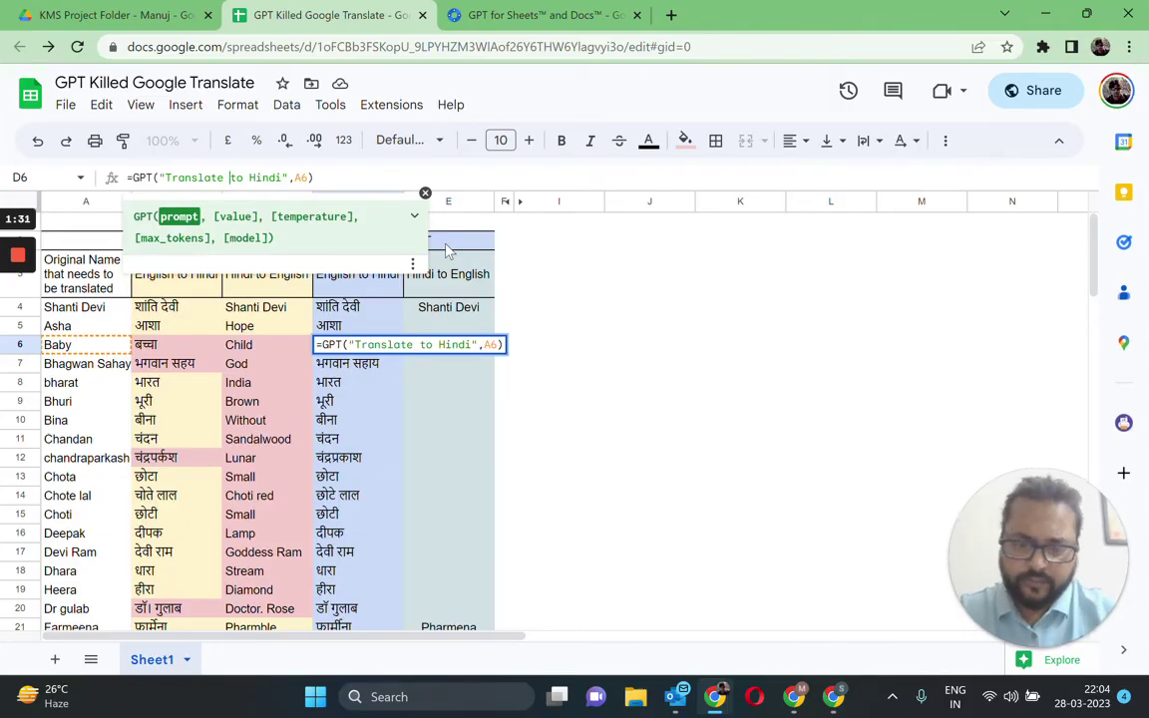
type("th")
type("is nam")
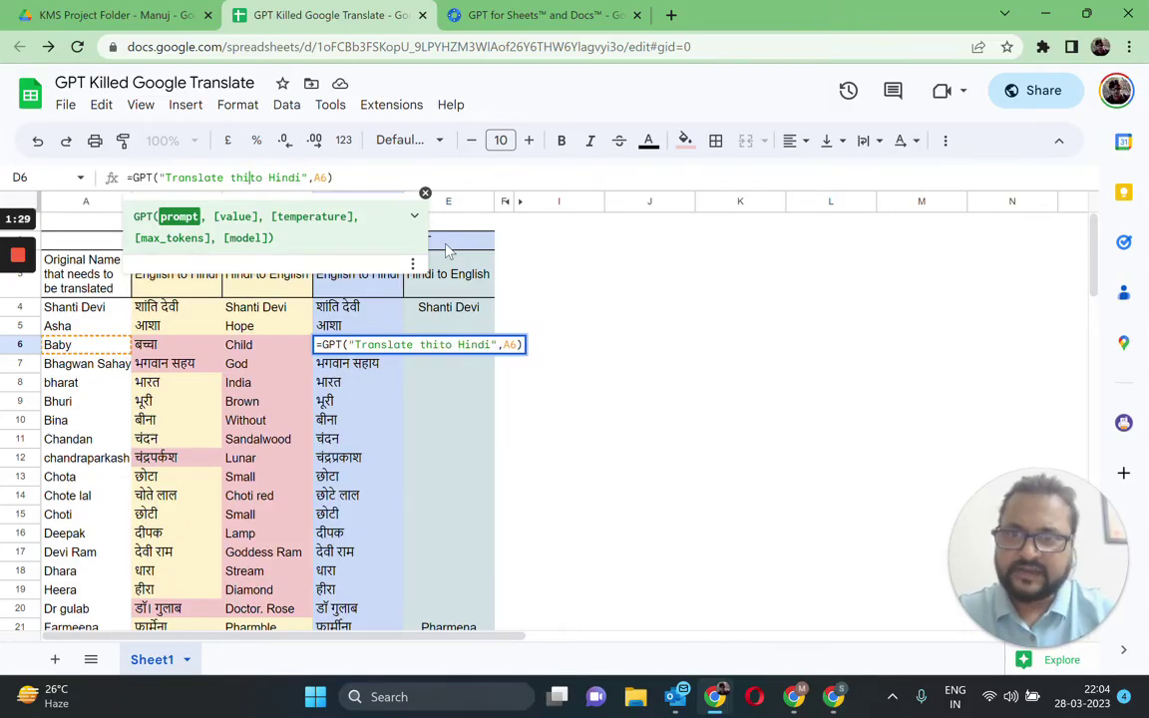
type("e")
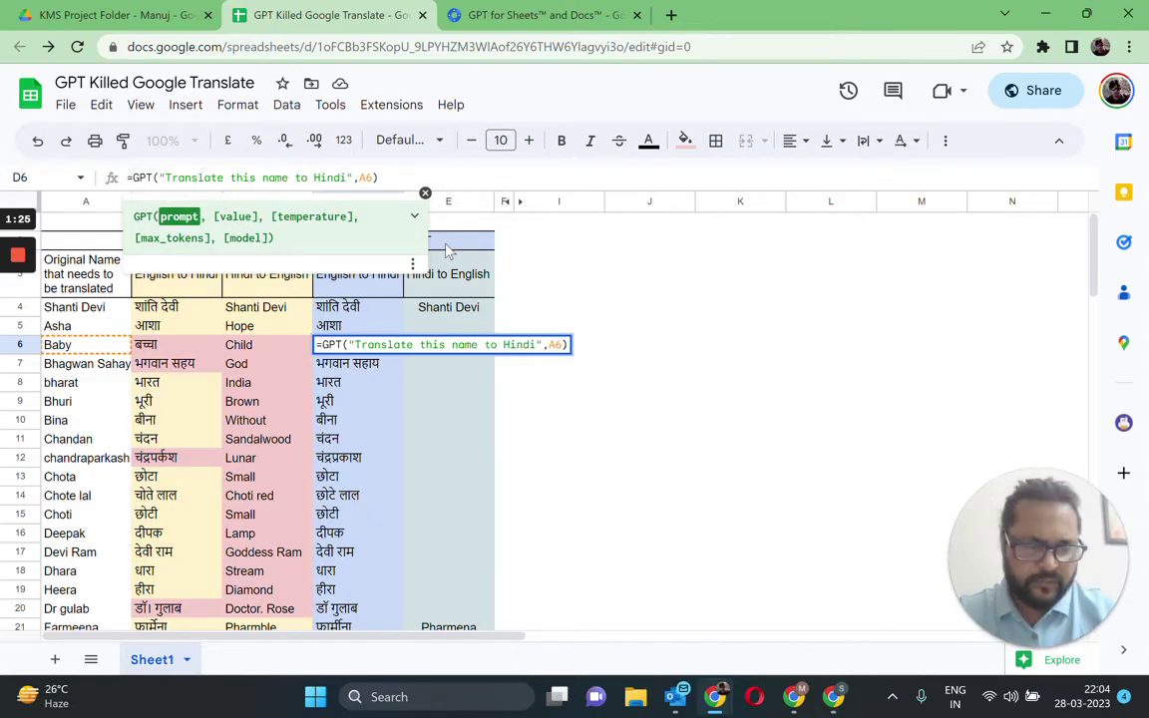
key("Return")
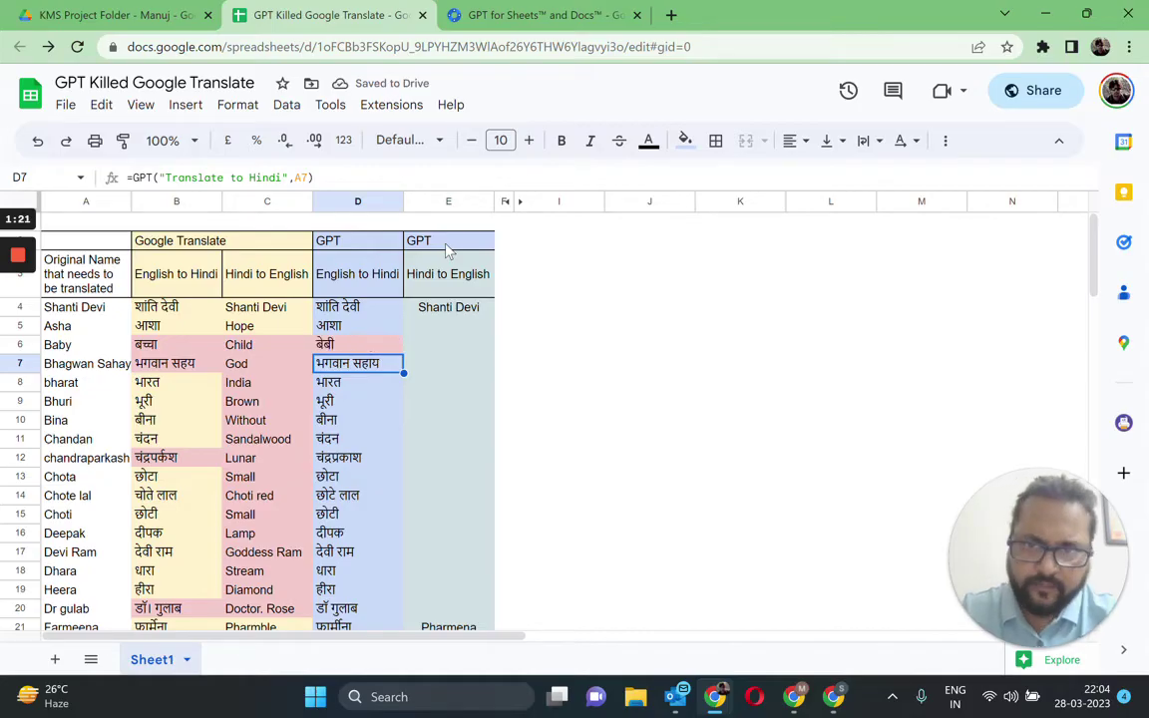
left_click(339, 344)
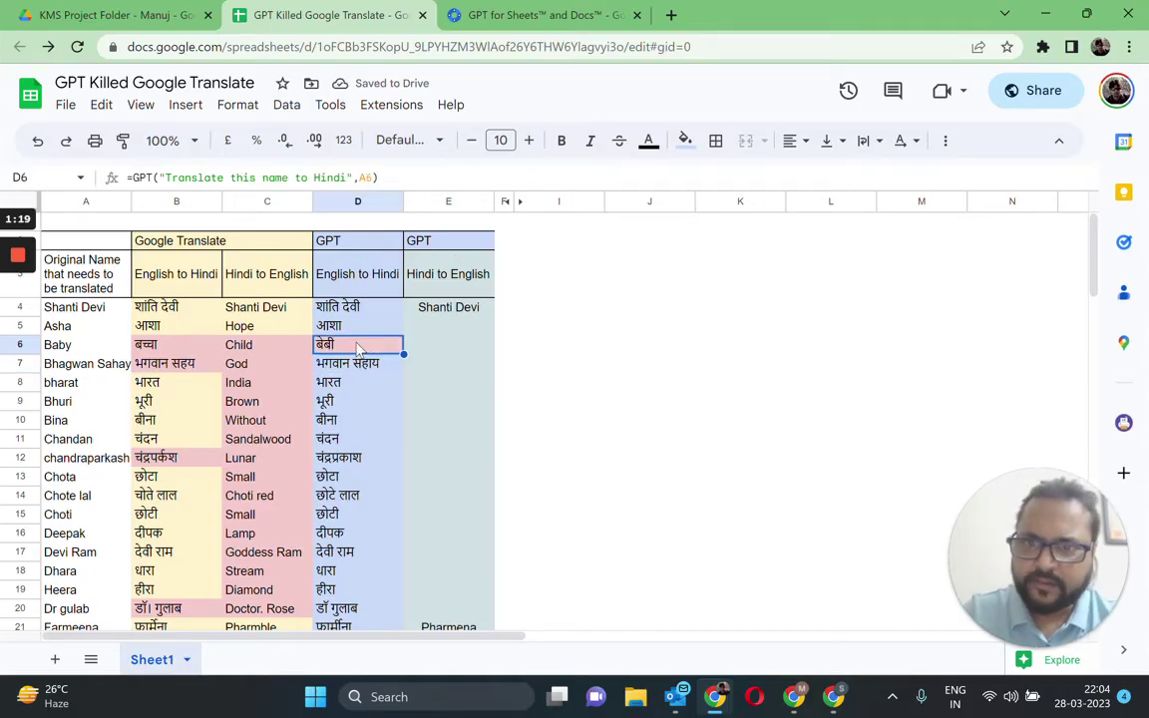
- Copy D5's formatting onto D6 with Paint format, removing the pink fill
left_click(384, 326)
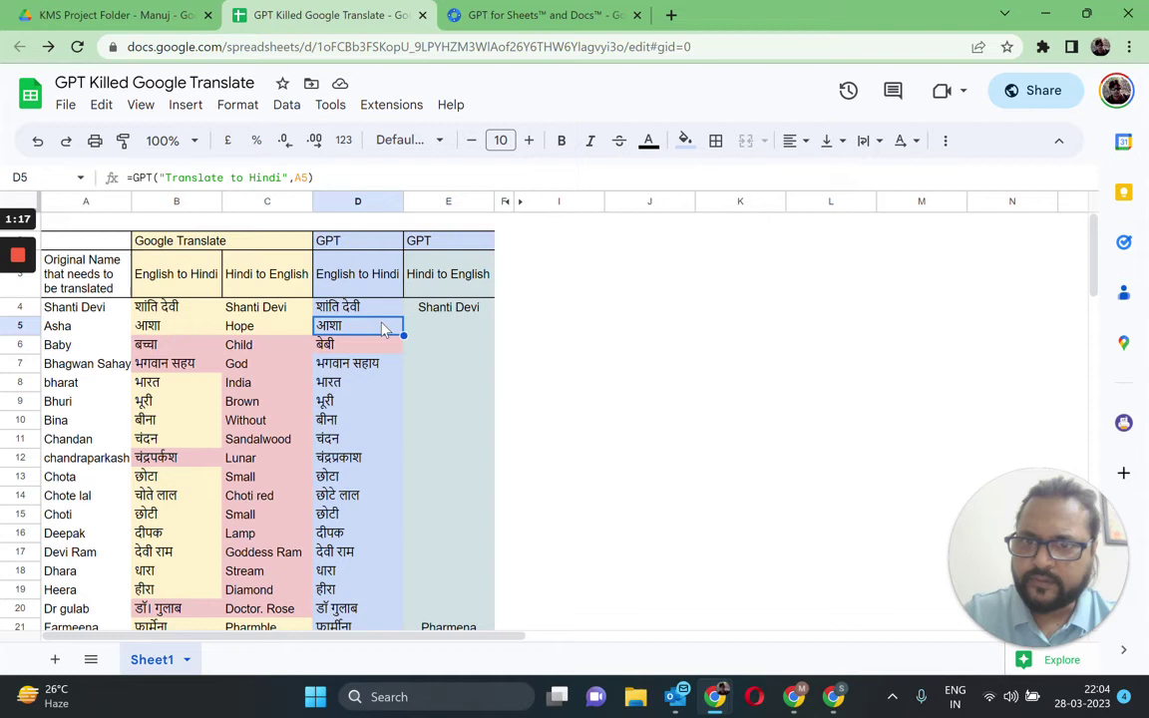
left_click(123, 140)
left_click(319, 309)
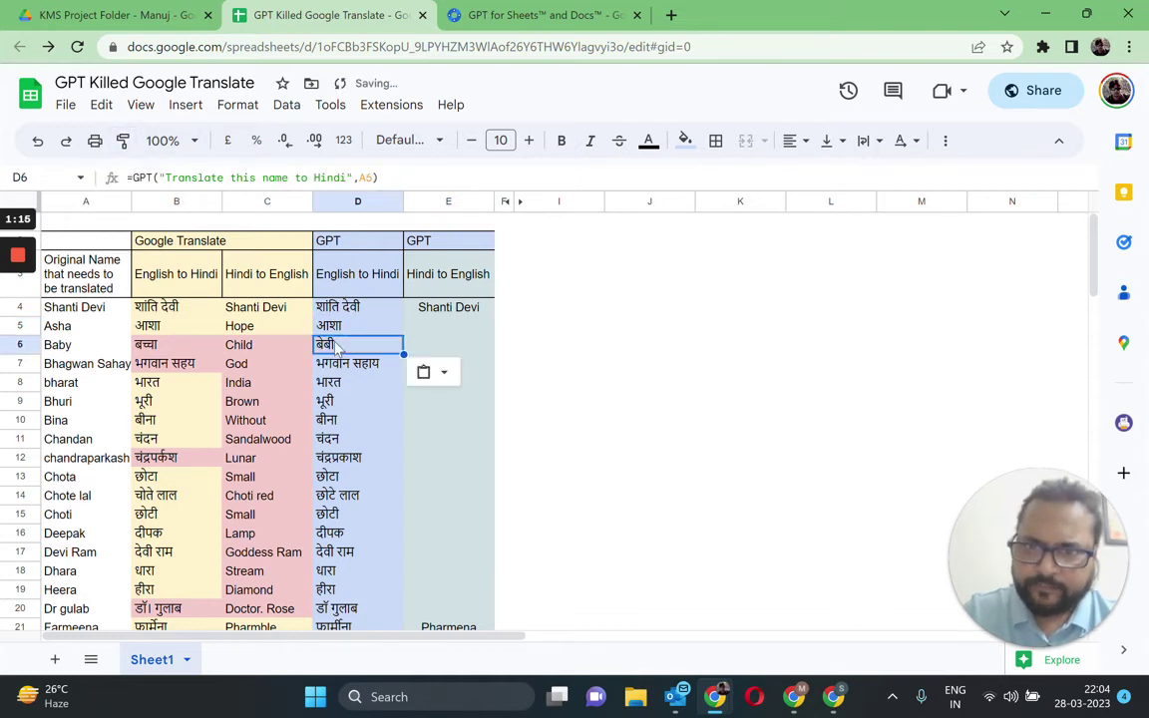
left_click(439, 301)
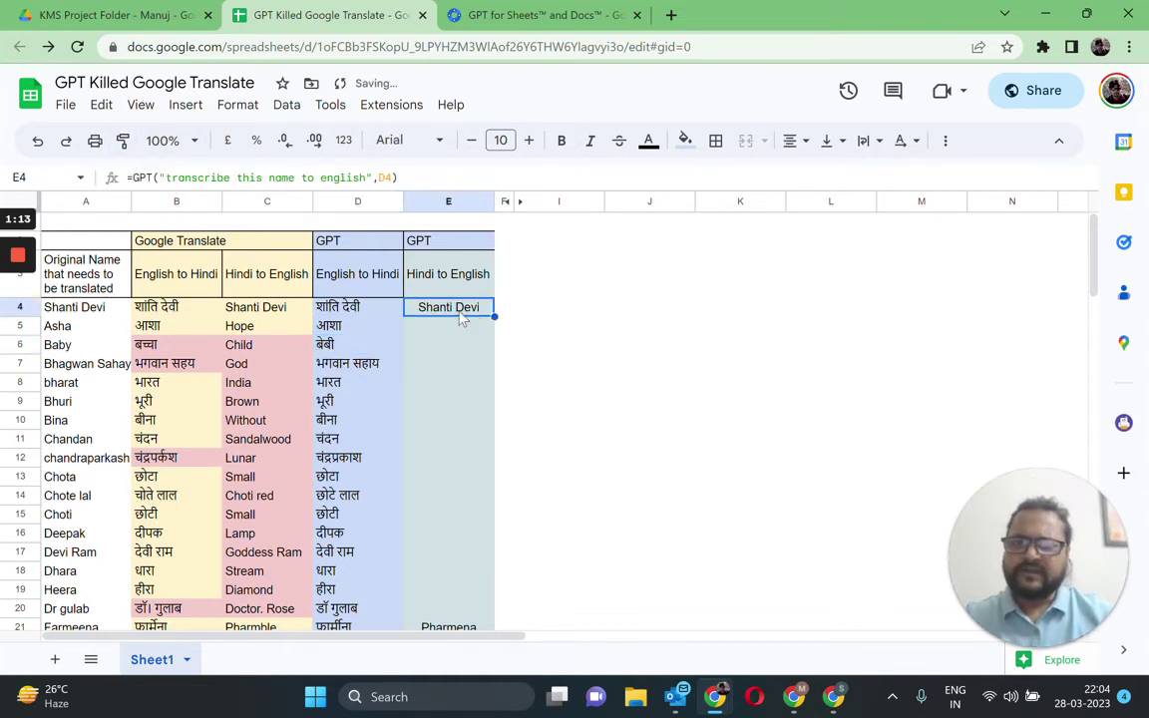
- Check E4's =GPT("transcribe this name to english",D4) formula and fill it down to E20
left_click_drag(344, 309, 331, 608)
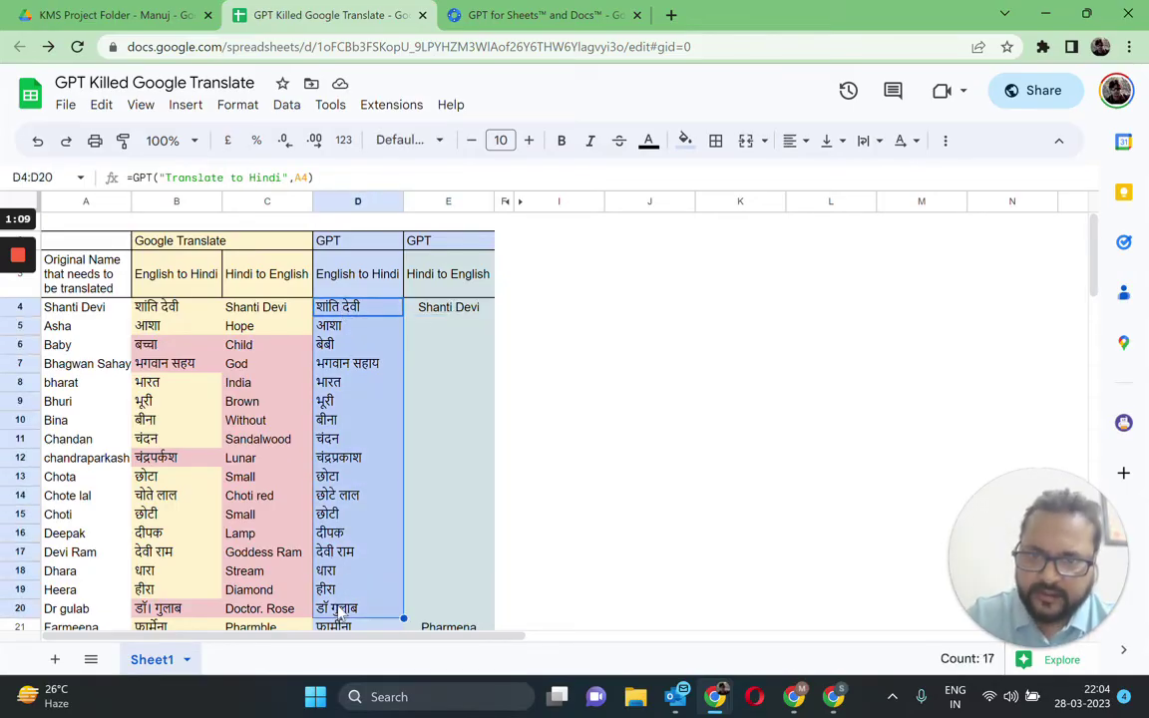
left_click(468, 312)
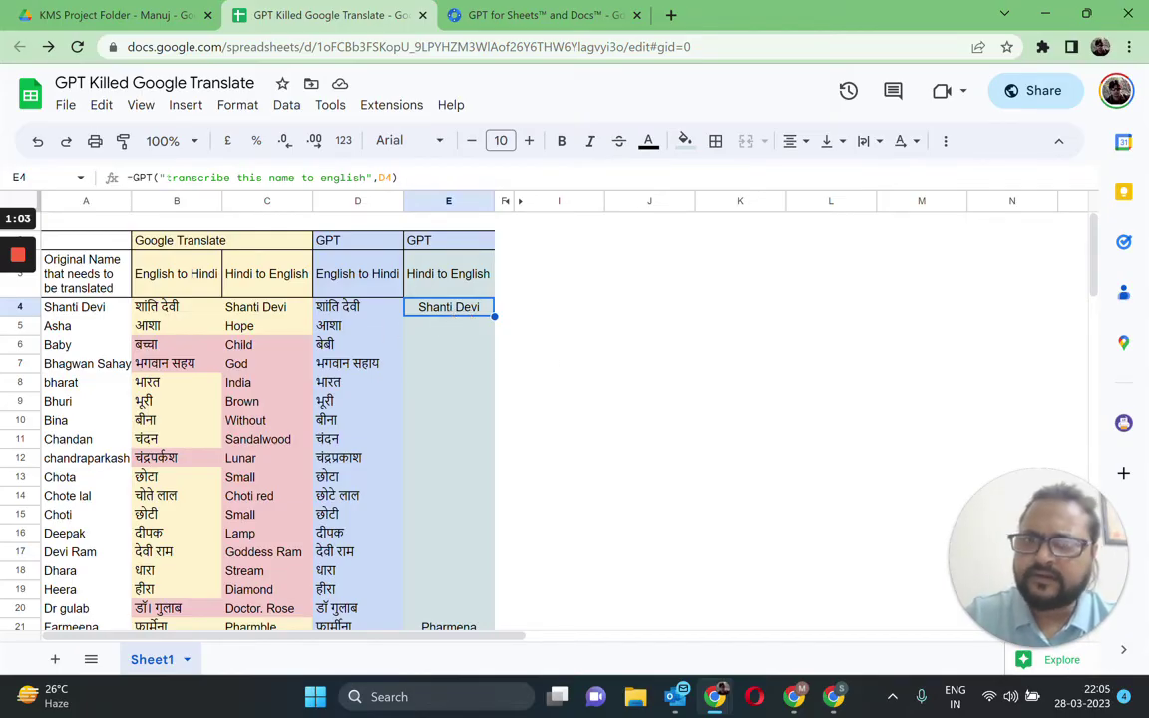
left_click_drag(165, 177, 230, 177)
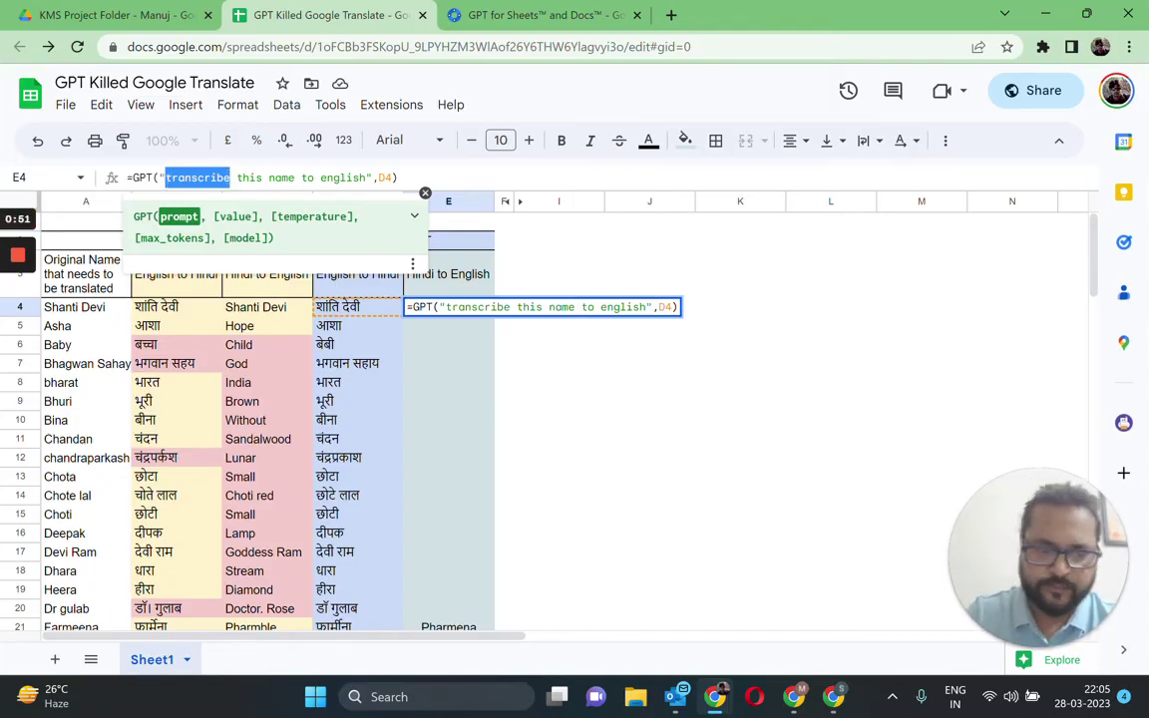
key("Return")
key("Up")
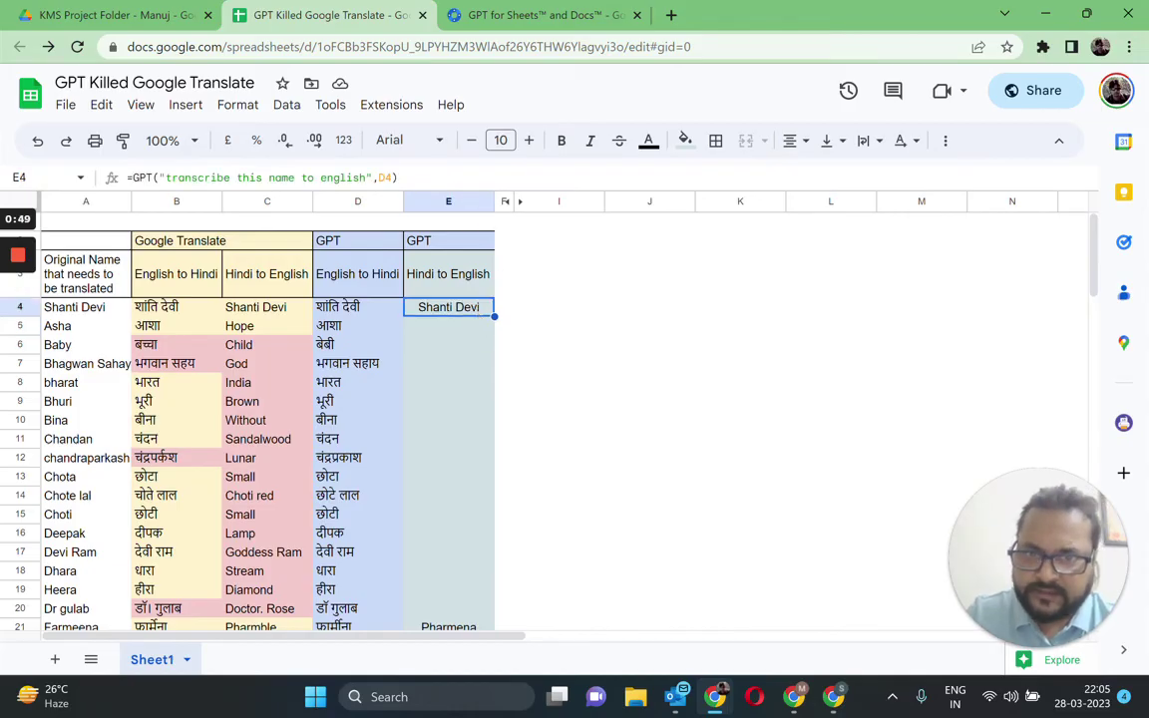
left_click_drag(493, 317, 477, 618)
mouse_move(439, 537)
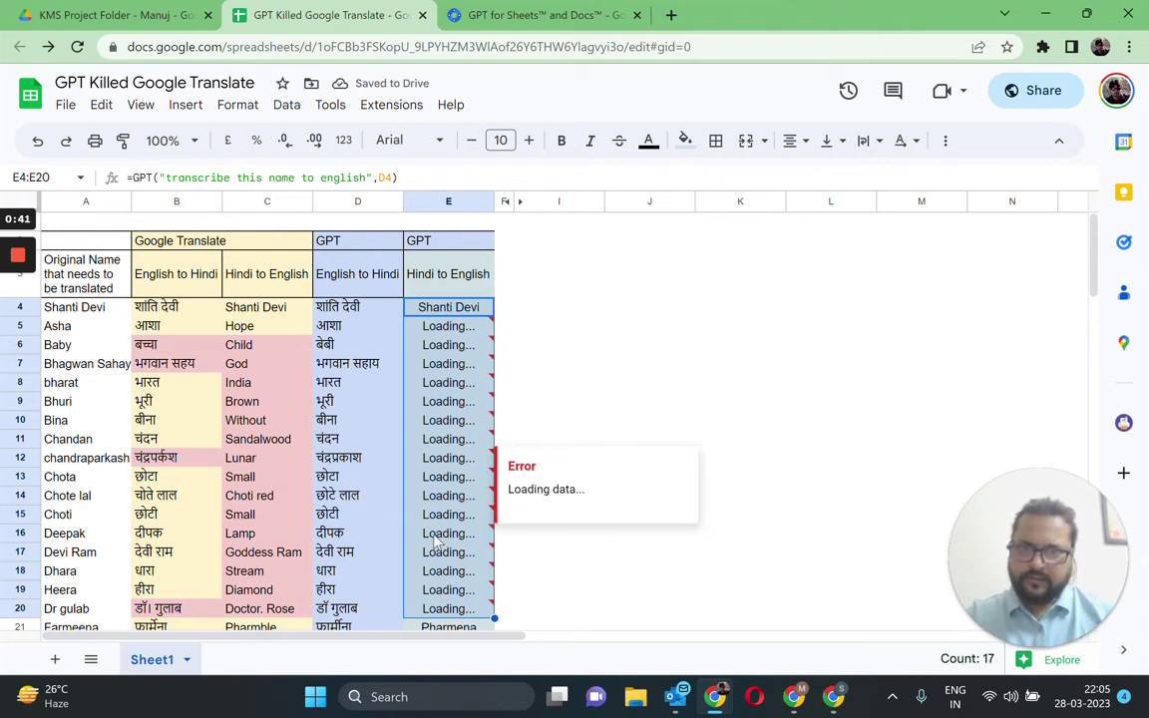
- Select the loaded GPT English names down column E from E5
key("Down")
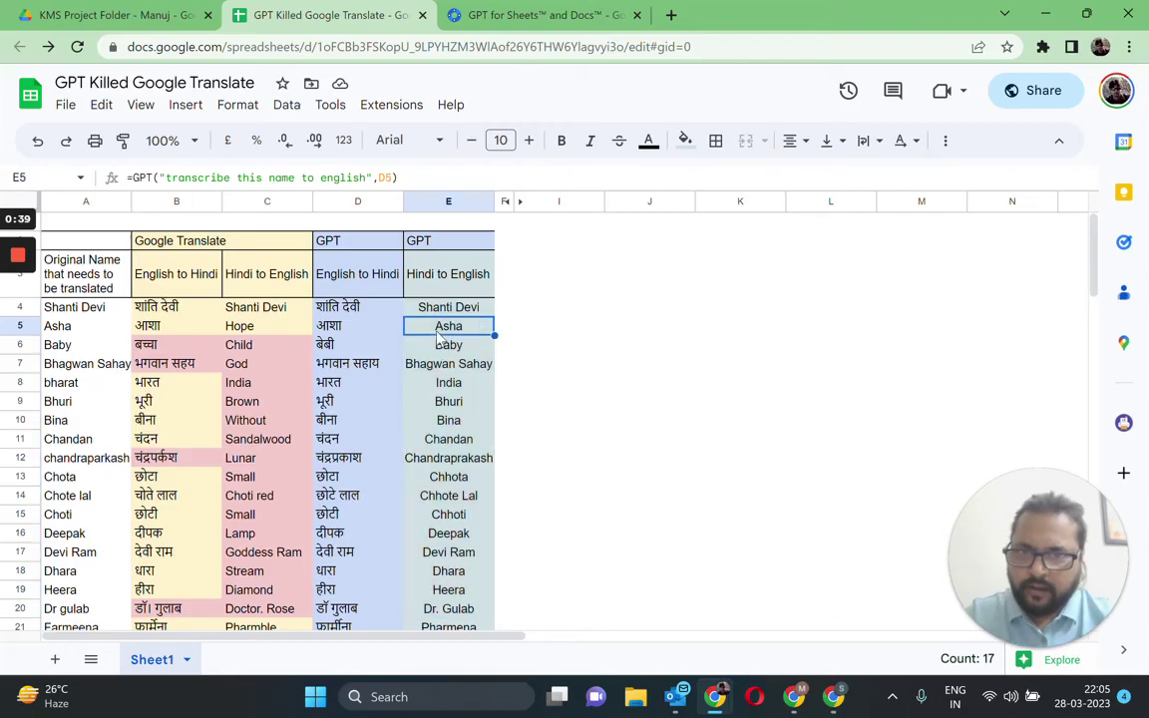
key("shift+Down")
key("shift+Down")
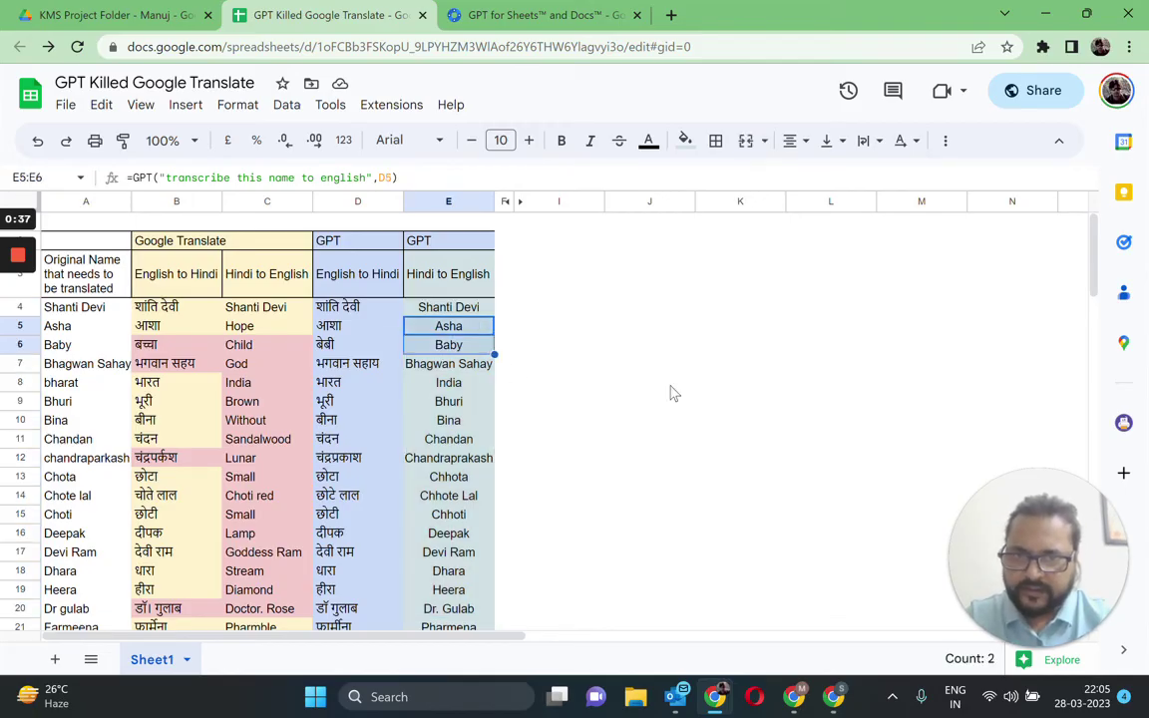
key("shift+Down")
key("shift+Down")
key("shift+Down")
key("shift+Down")
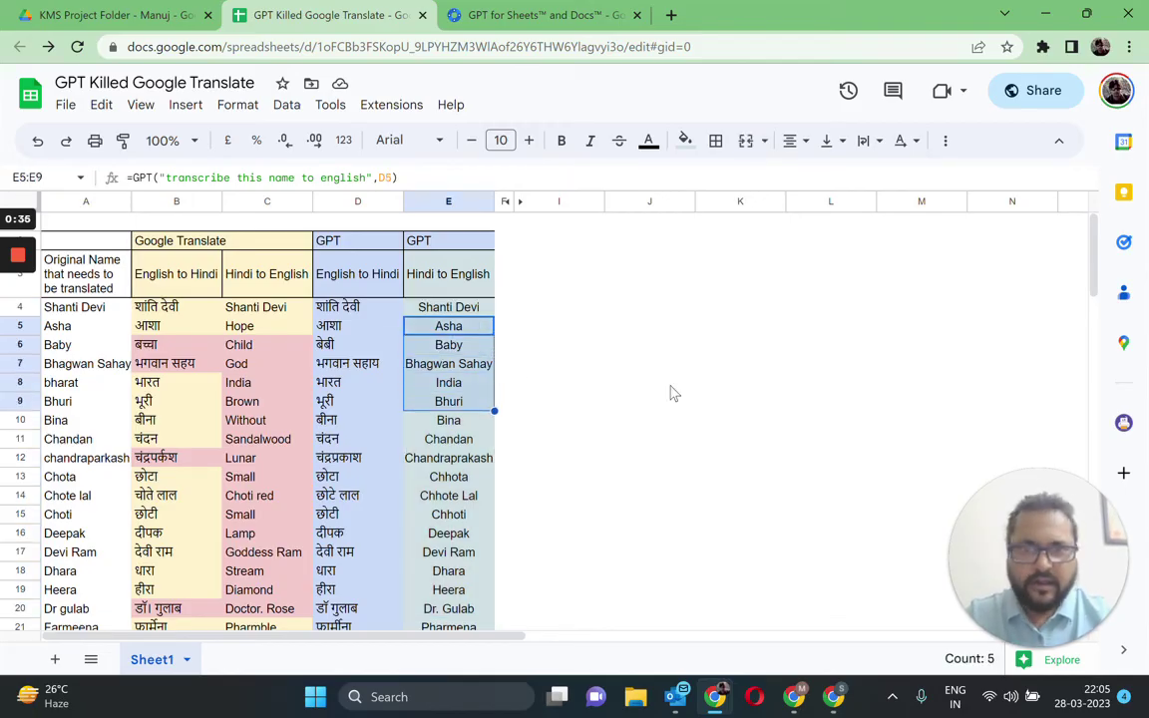
key("shift+Down")
key("shift+Down")
key("shift+Down")
key("shift+Down")
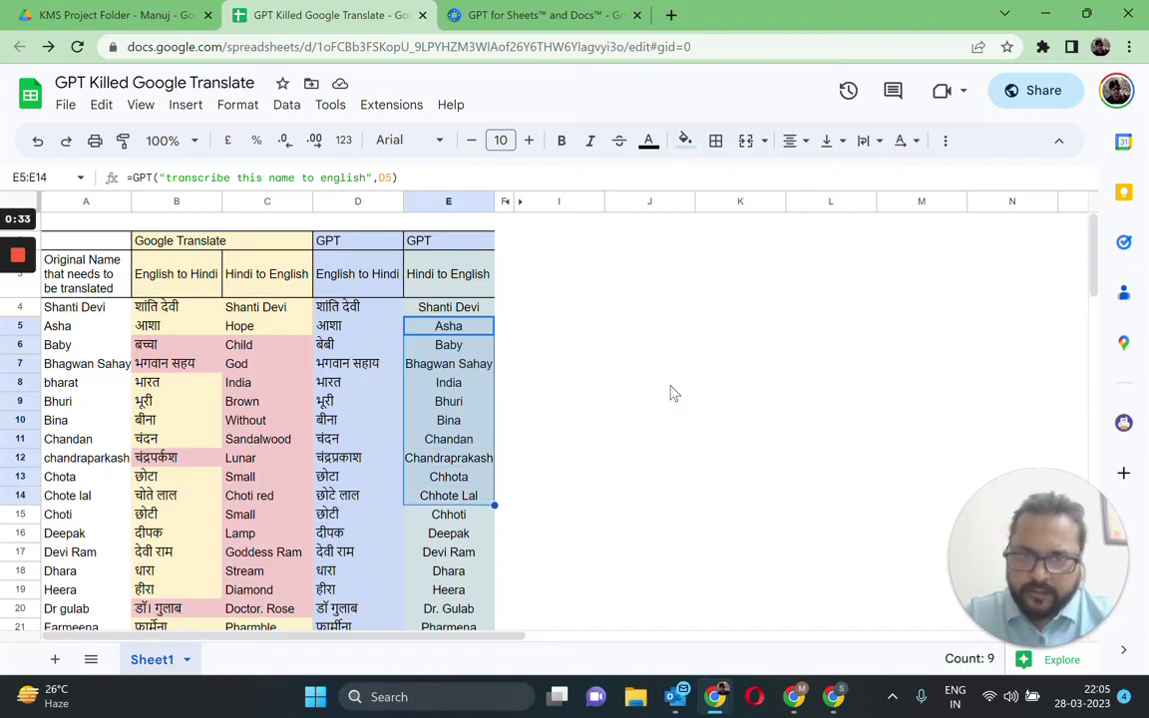
key("shift+Down")
key("shift+Down")
key("shift+Down")
key("shift+Down")
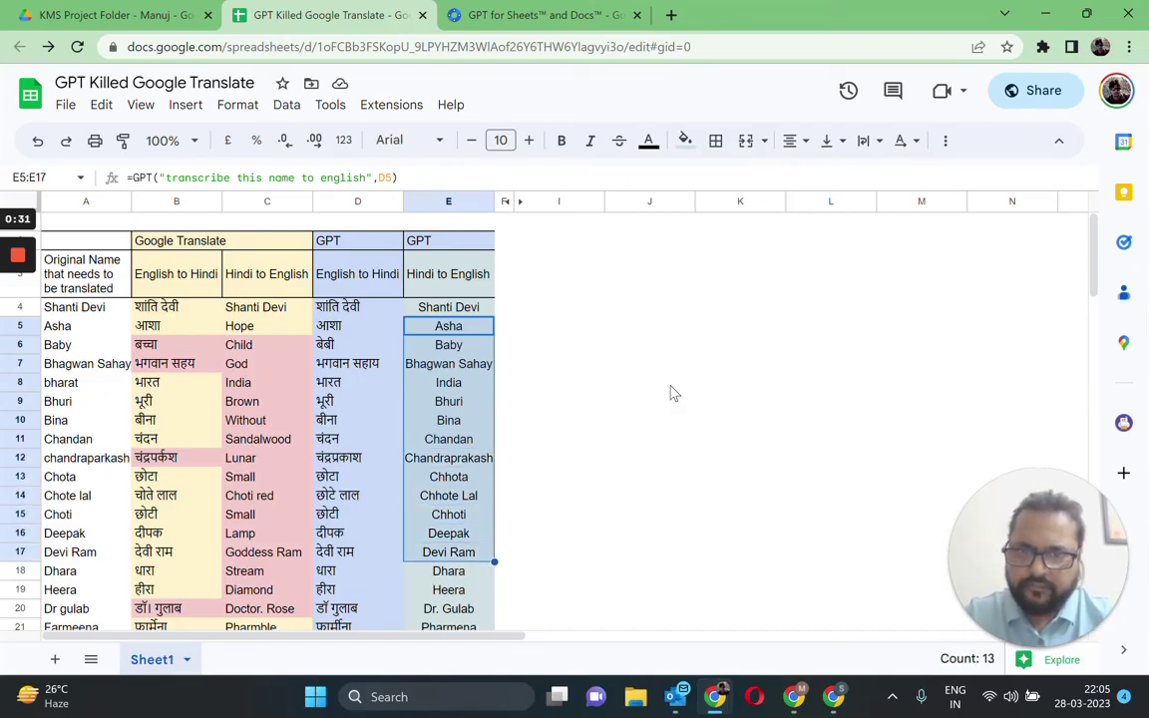
key("shift+Down")
key("shift+Down")
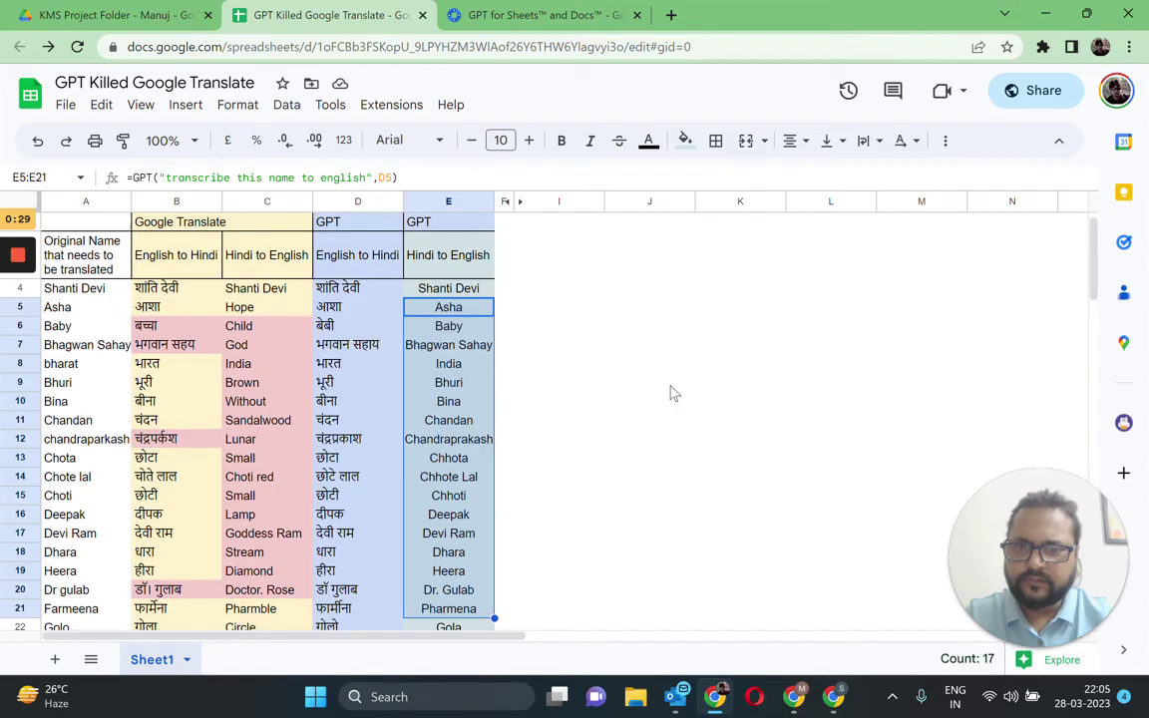
key("shift+Up")
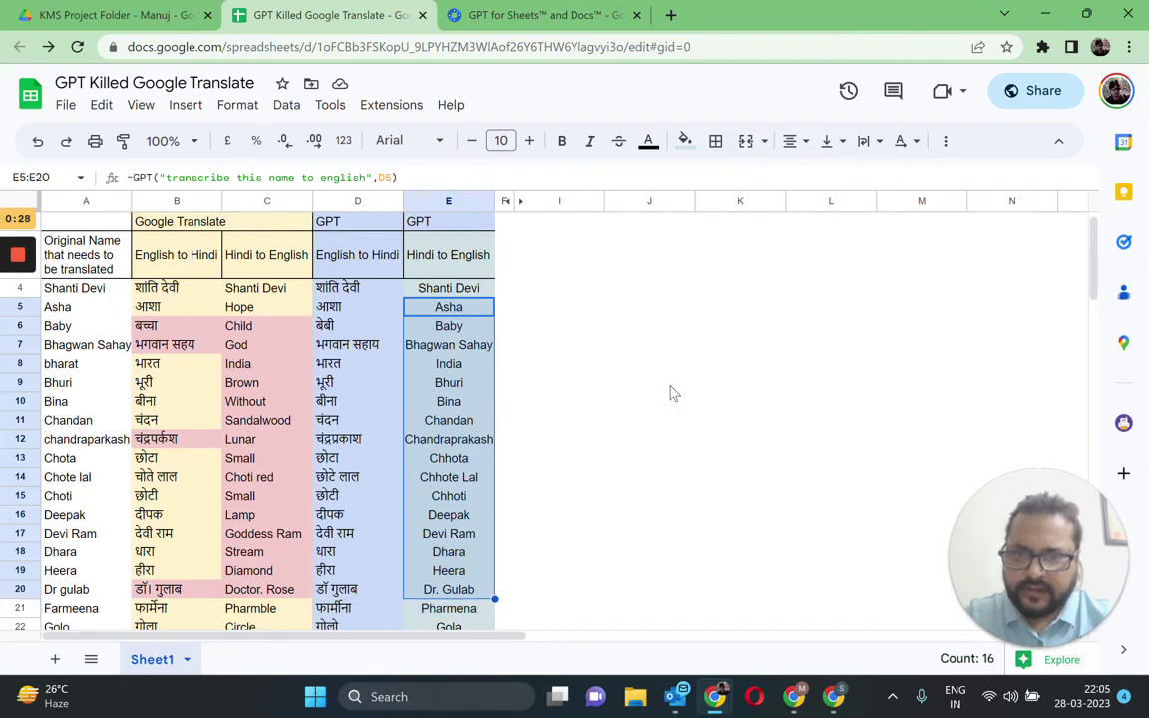
- Compare GPT's Heera, Bhuri, Bina and Chandan with Google Translate's Diamond, Brown, Without and Sandalwood
left_click(448, 572)
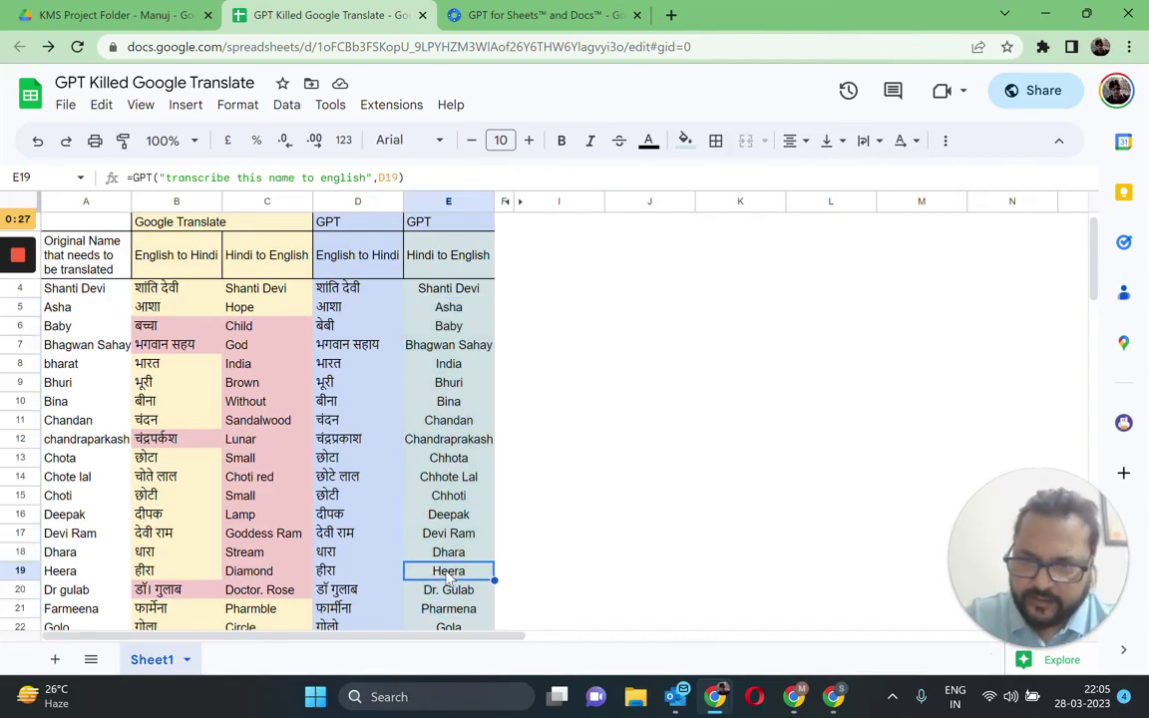
left_click(262, 574, "ctrl")
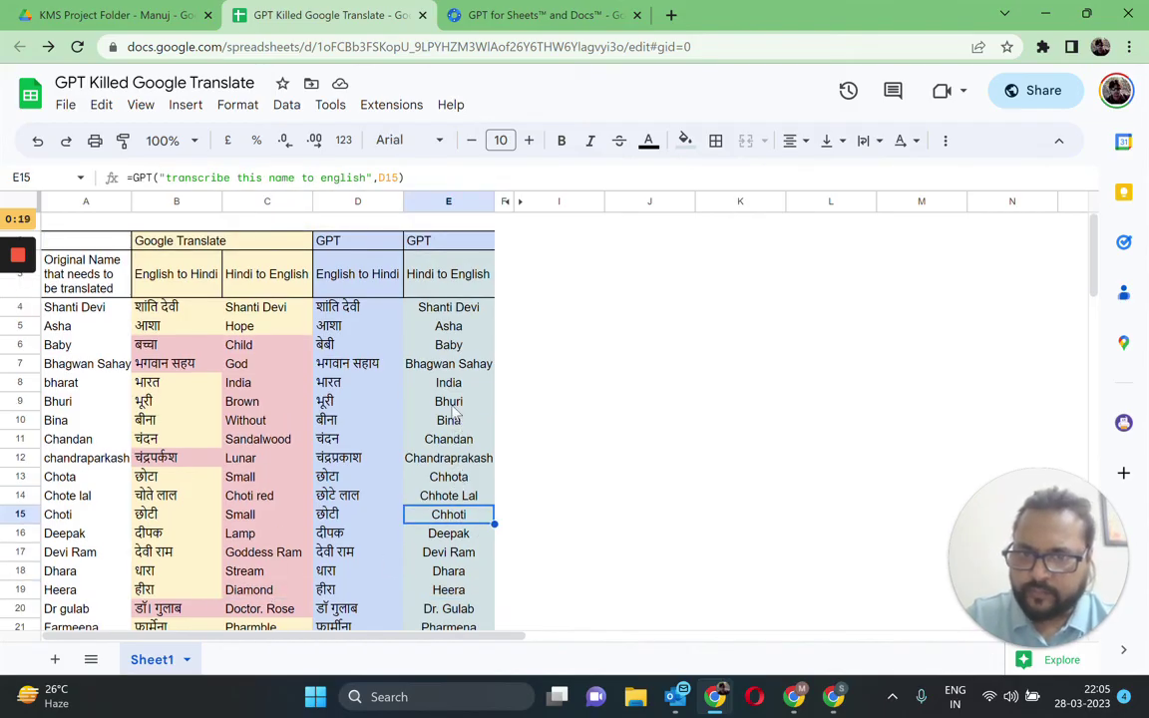
left_click(412, 403)
left_click(245, 403)
left_click(411, 419)
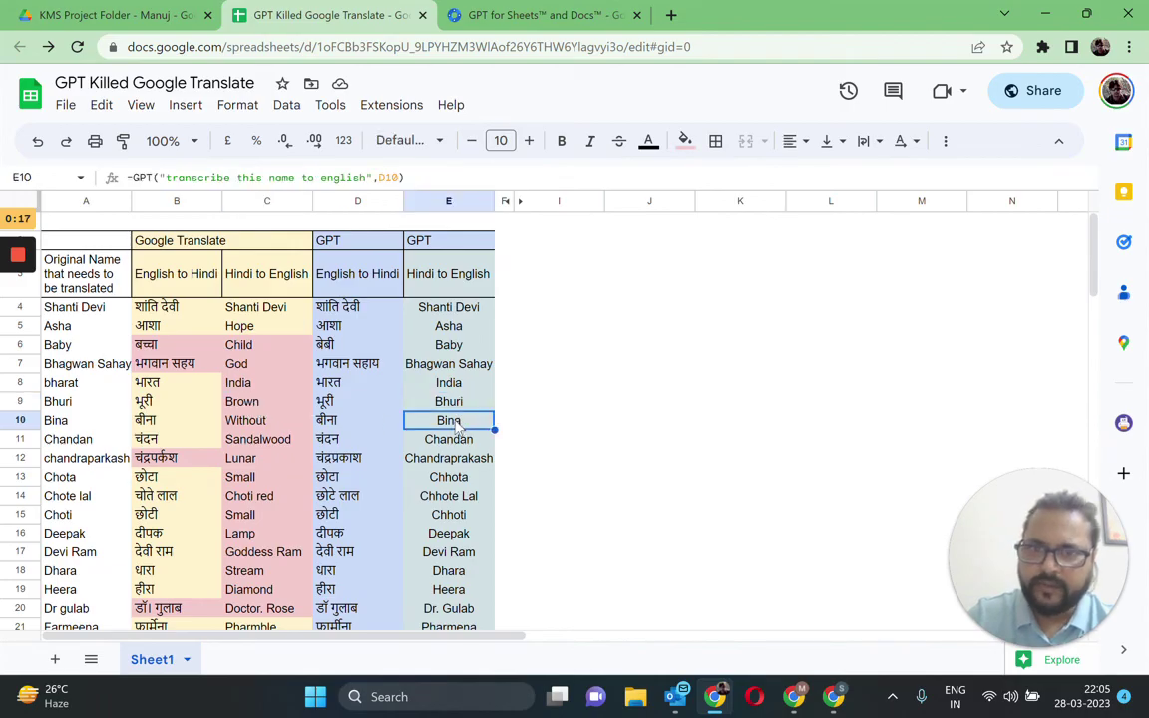
left_click(249, 422)
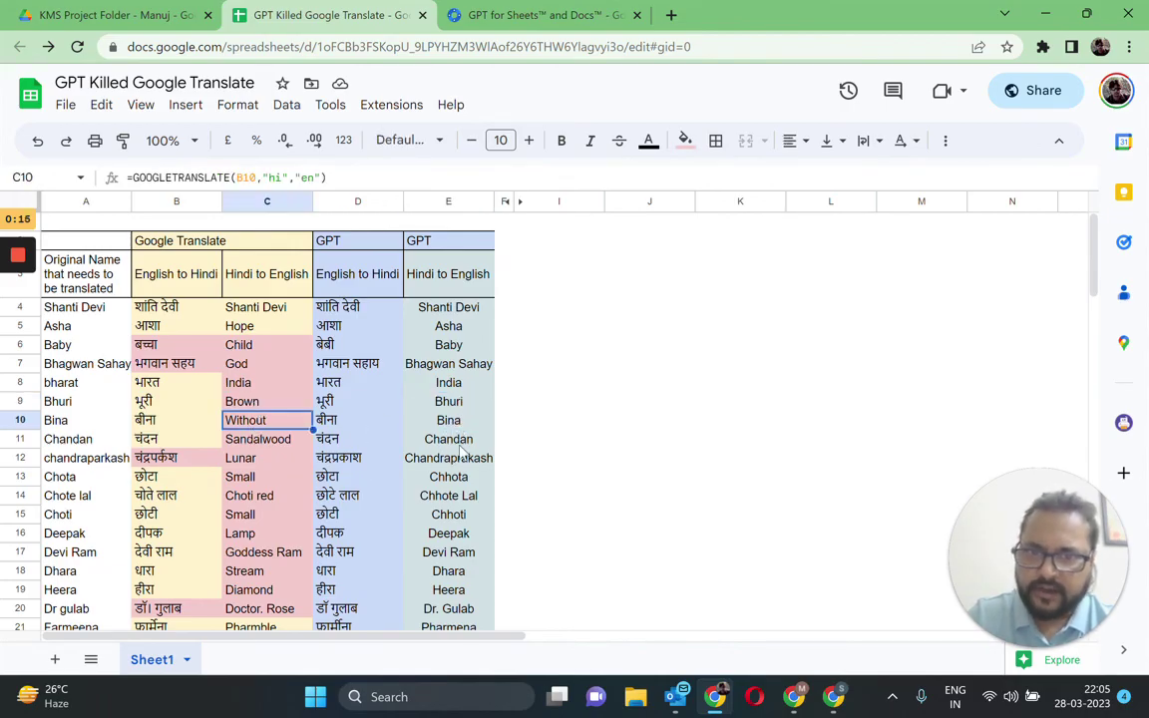
left_click(423, 439)
left_click(282, 444)
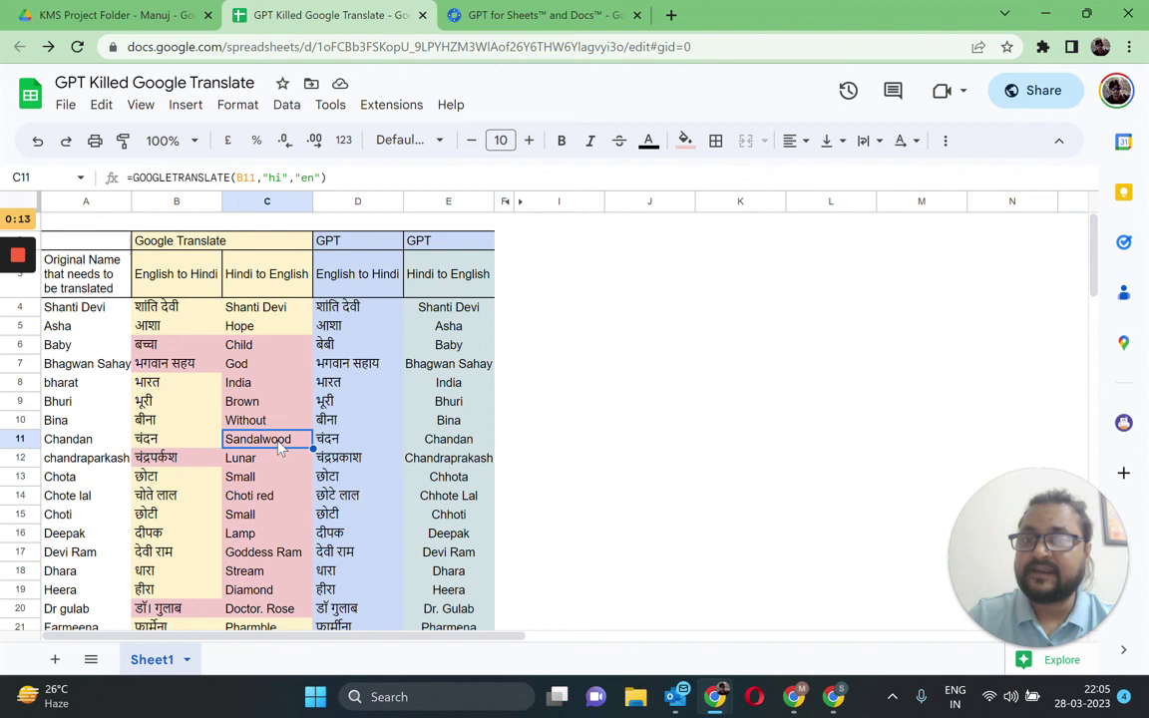